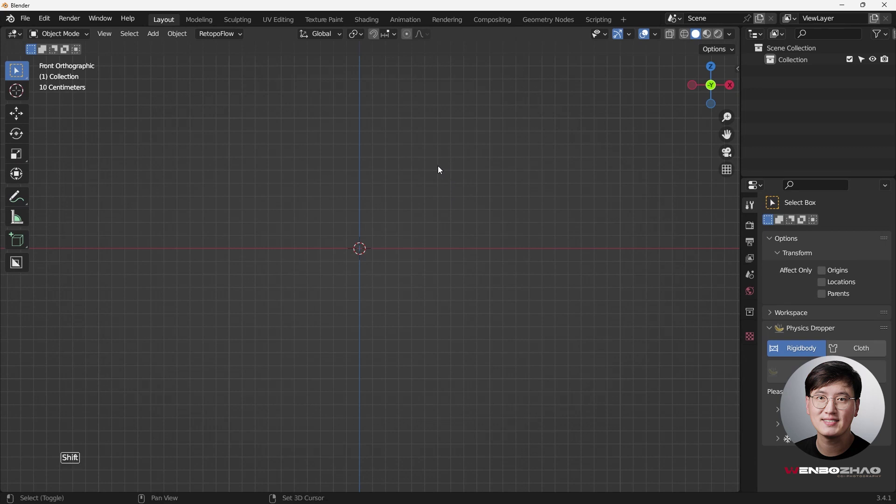
Add a cube mesh to the scene.
key(shift+a)
mouse_move(438, 166)
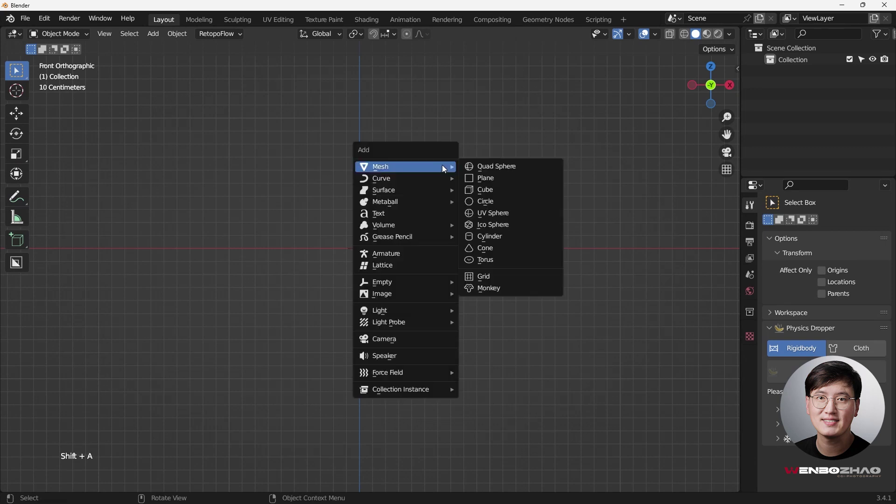
click(491, 189)
scroll(405, 231, down, 2)
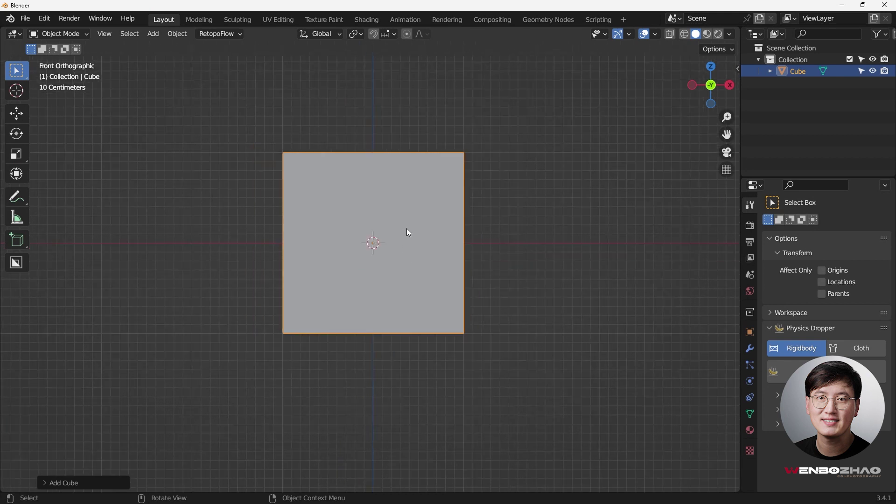
Squash the cube thin along Y and rotate it 90° to lie flat.
key(KP_3)
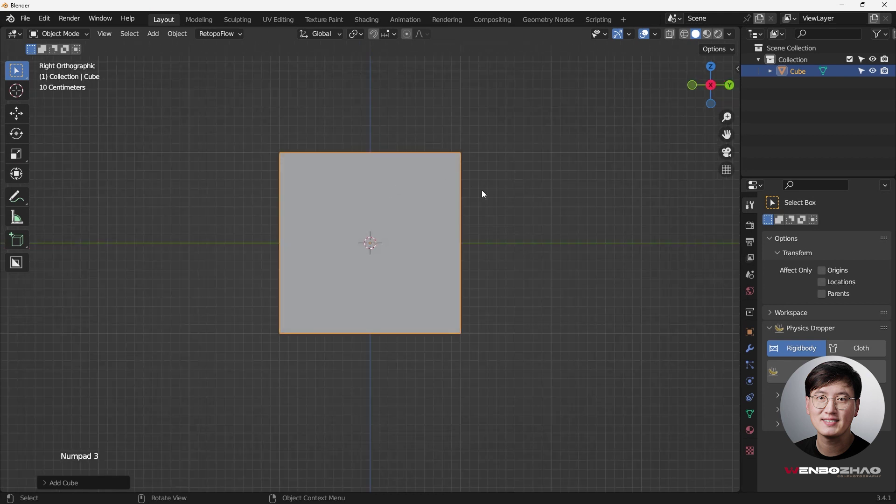
key(s)
key(y)
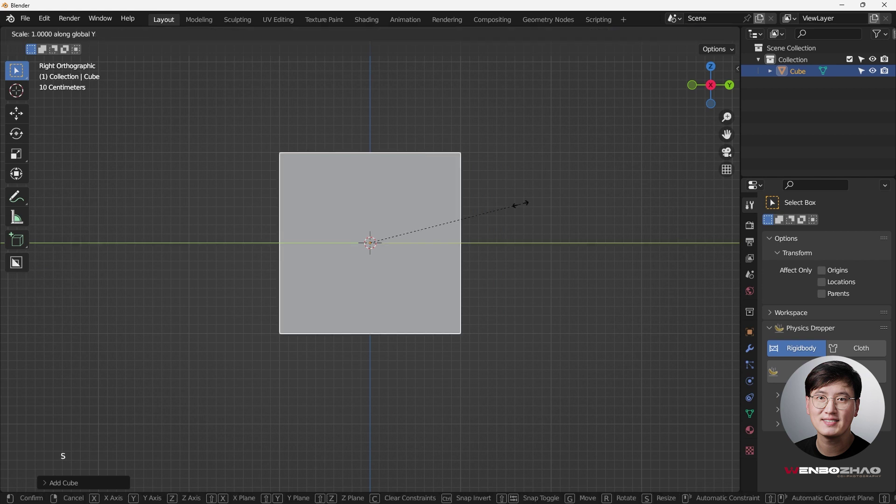
click(379, 240)
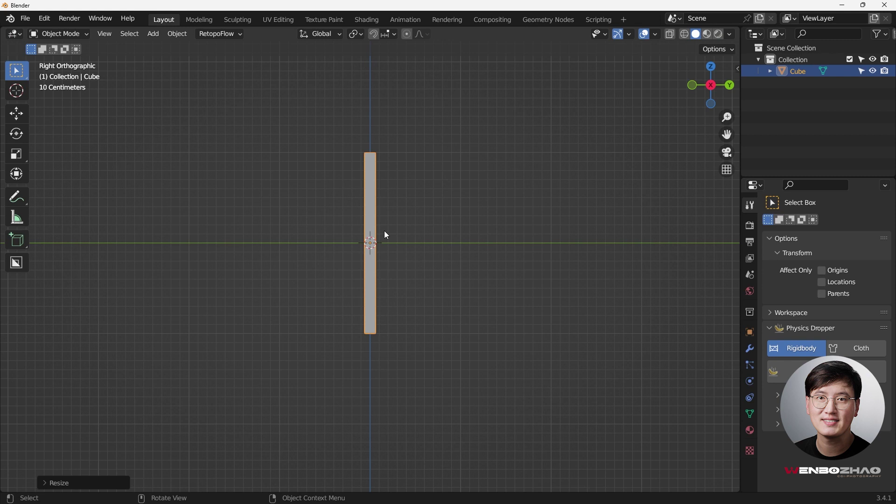
key(r)
key(ctrl)
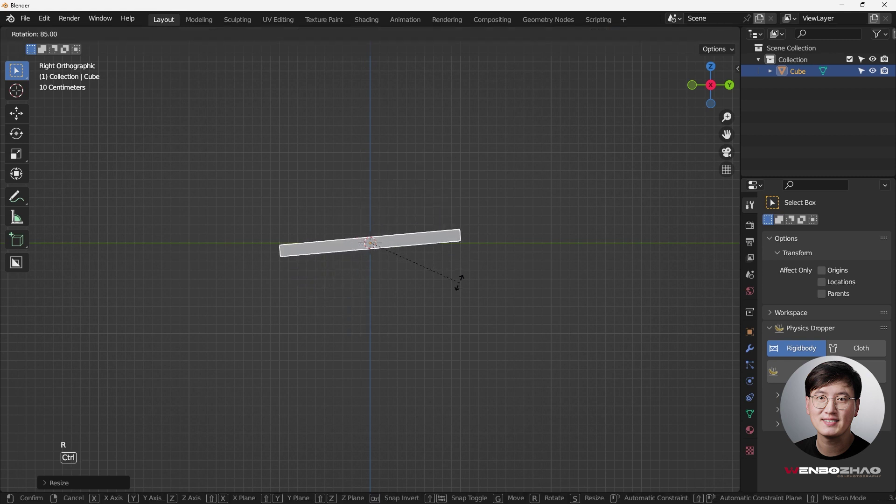
click(452, 295)
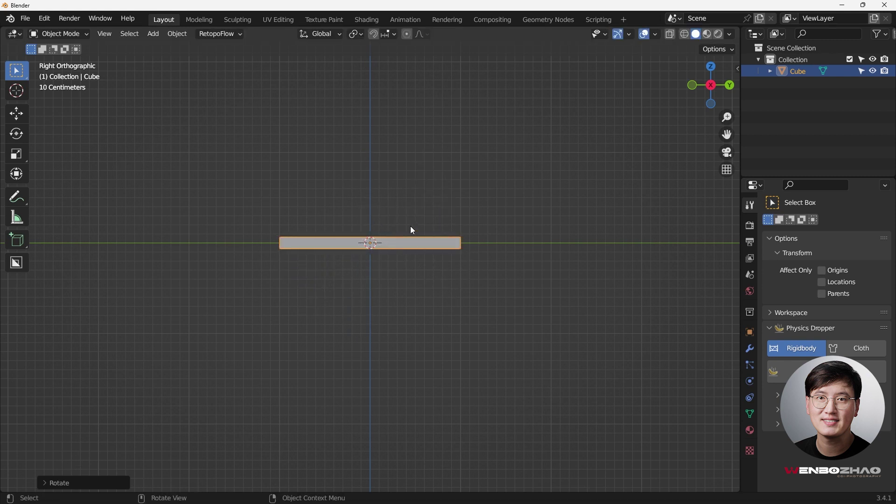
middle_drag(410, 228, 542, 264)
key(KP_1)
key(KP_7)
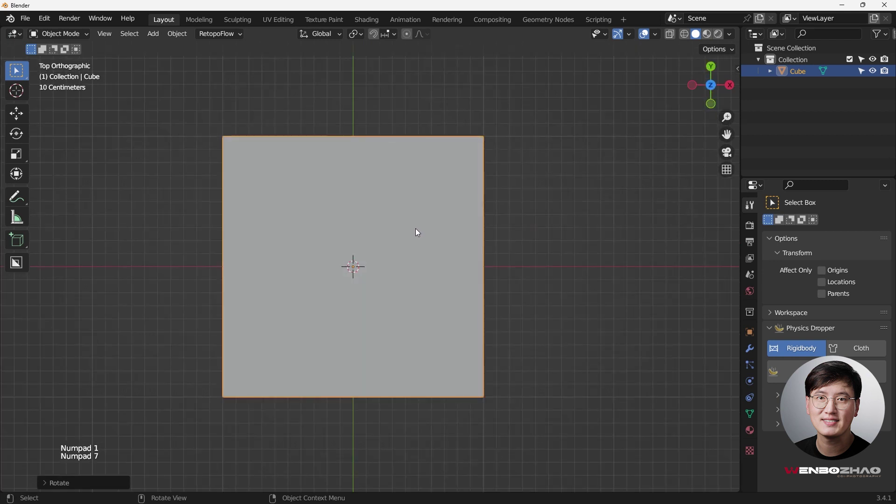
Apply the slab's scale and recentre it in top view.
key(ctrl+a)
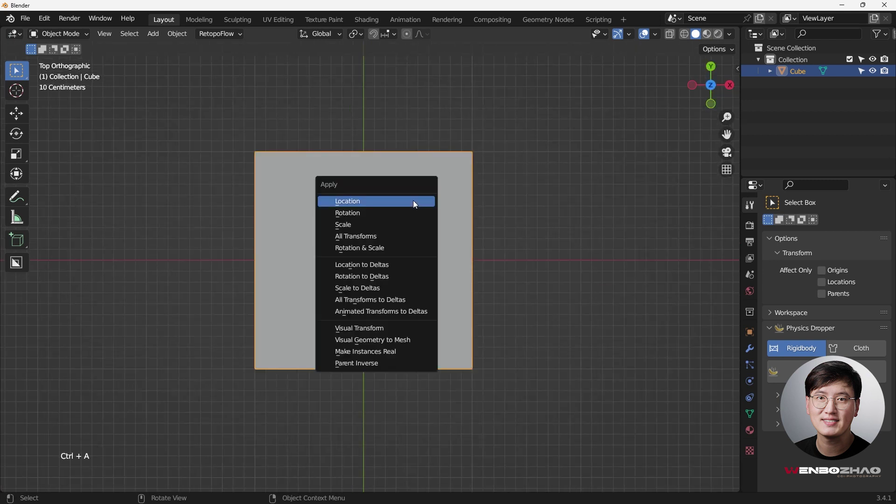
click(401, 231)
middle_drag(376, 232, 340, 169)
scroll(377, 214, down, 1)
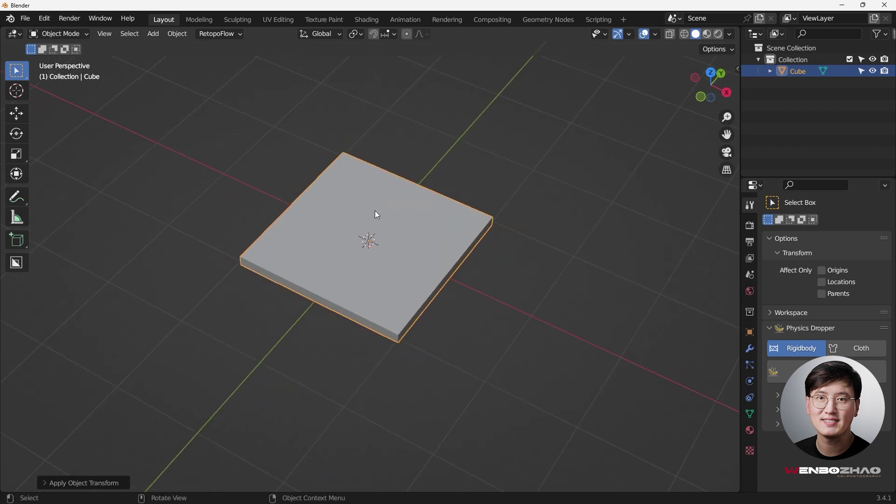
key(KP_7)
shift+middle_drag(376, 214, 342, 225)
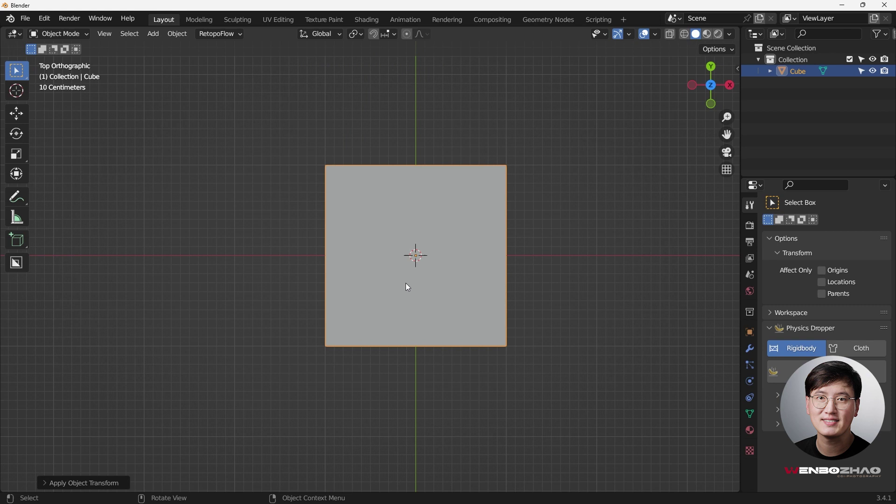
Enter Edit Mode and add five centred horizontal loop cuts across the slab.
key(Tab)
click(434, 162)
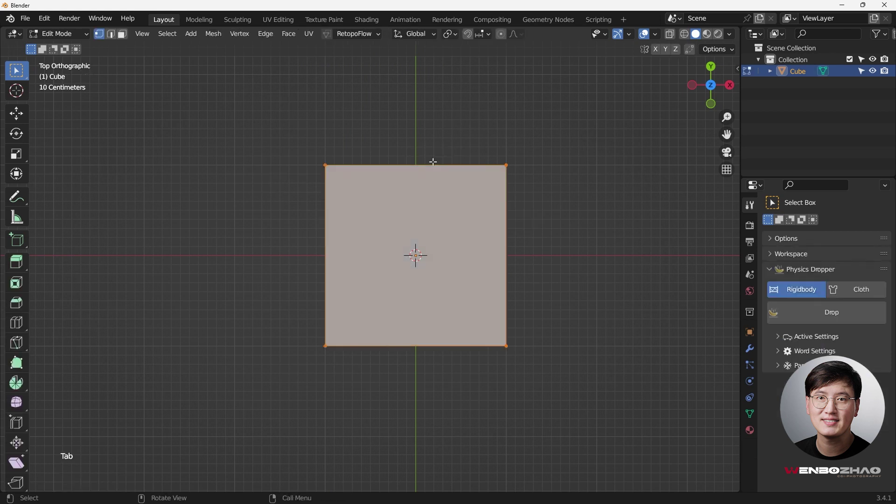
key(ctrl+r)
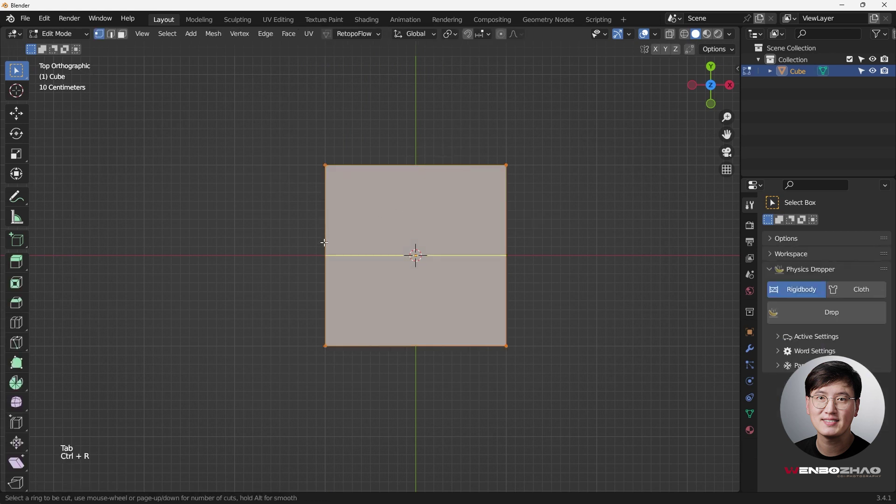
scroll(325, 243, up, 4)
click(324, 242)
right_click(324, 242)
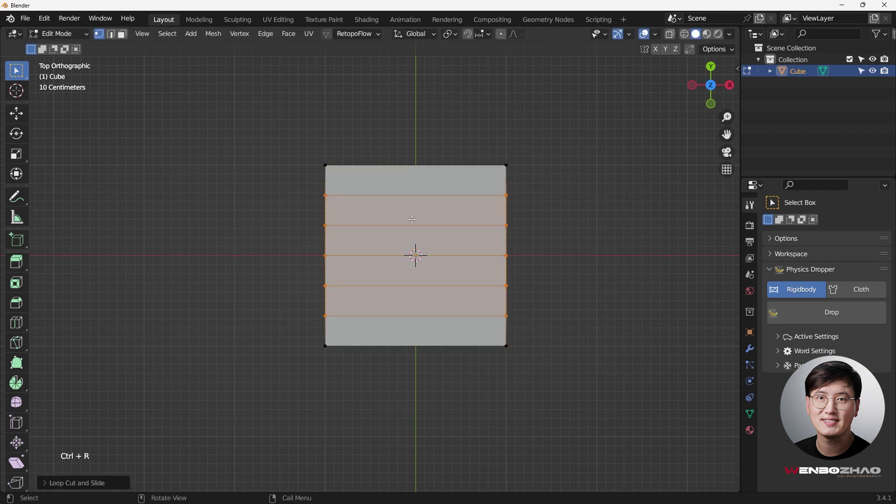
Add five centred vertical loop cuts, then deselect the whole mesh.
key(ctrl+r)
scroll(406, 209, up, 3)
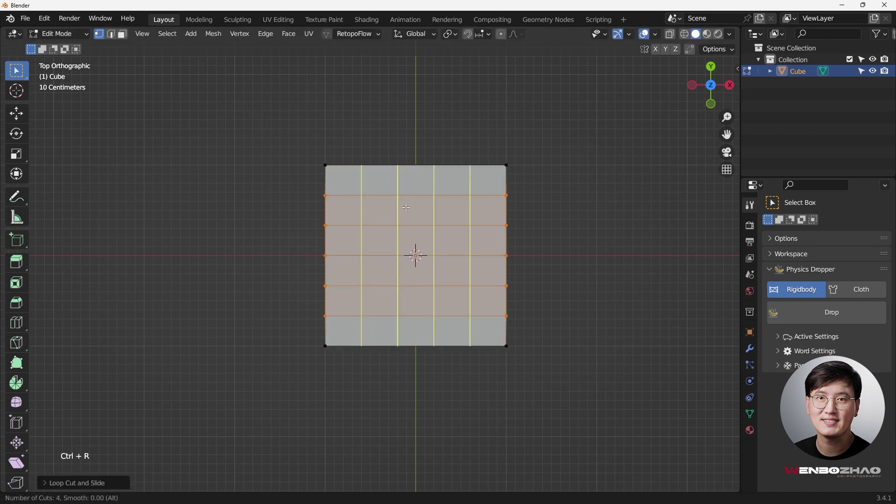
scroll(406, 208, up, 1)
click(406, 207)
right_click(406, 208)
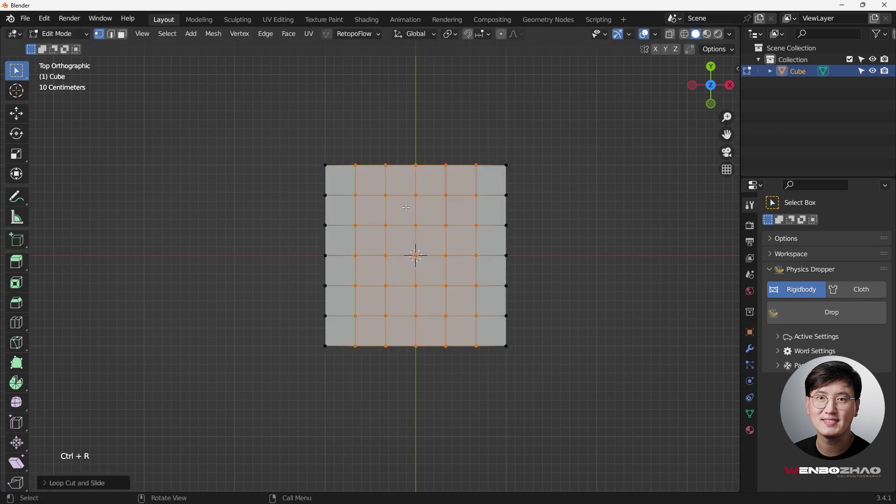
click(532, 206)
middle_drag(532, 206, 368, 238)
In face mode from top view, box-select the ring of faces and deselect the centre faces.
key(KP_7)
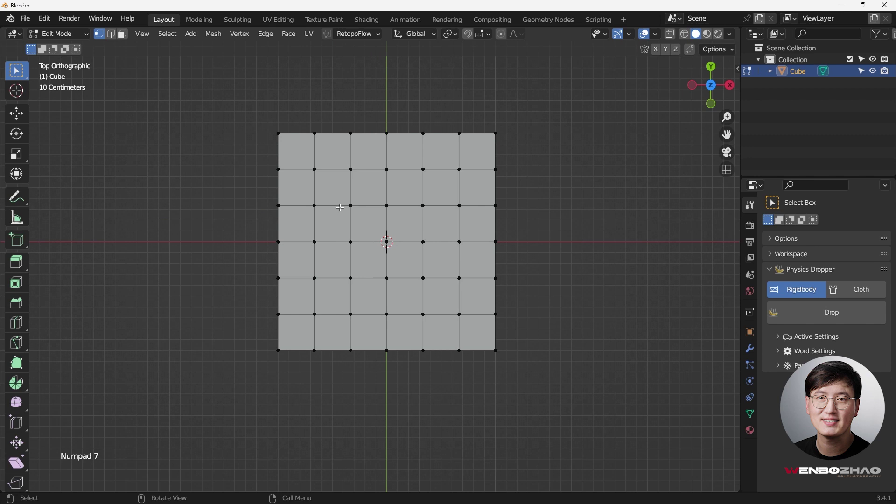
key(3)
drag(334, 198, 357, 296)
shift+drag(401, 189, 459, 303)
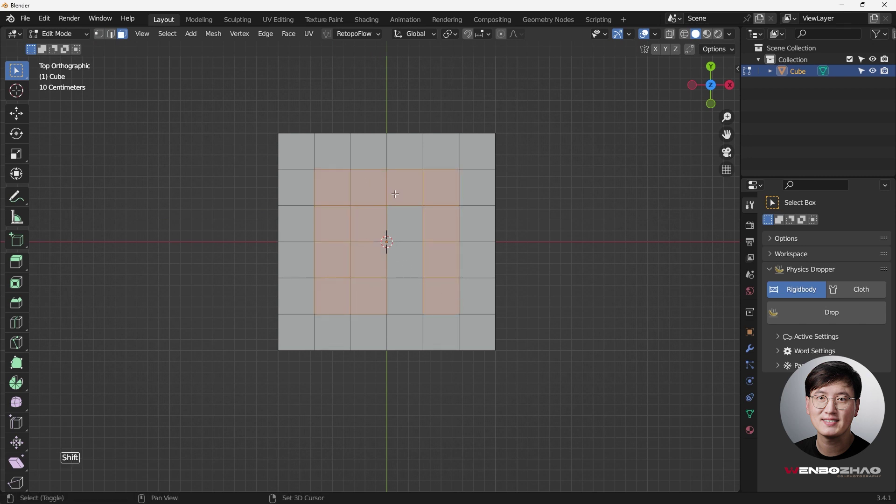
key(b)
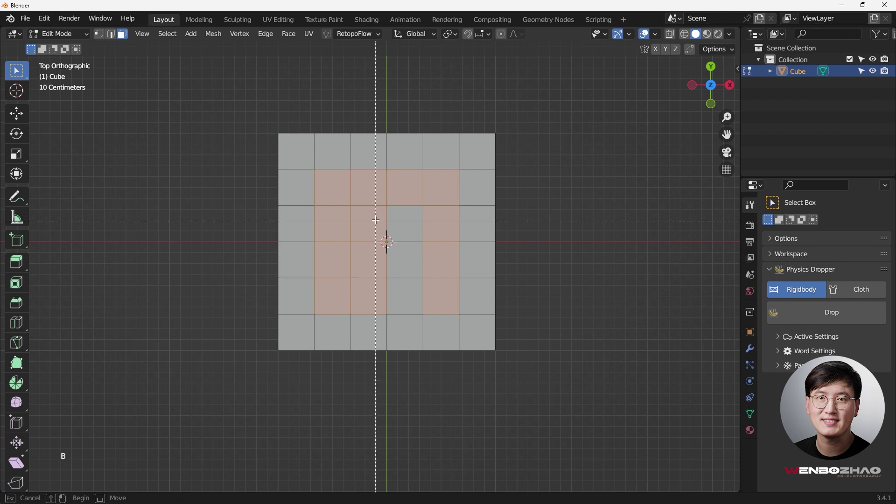
shift+drag(372, 221, 413, 301)
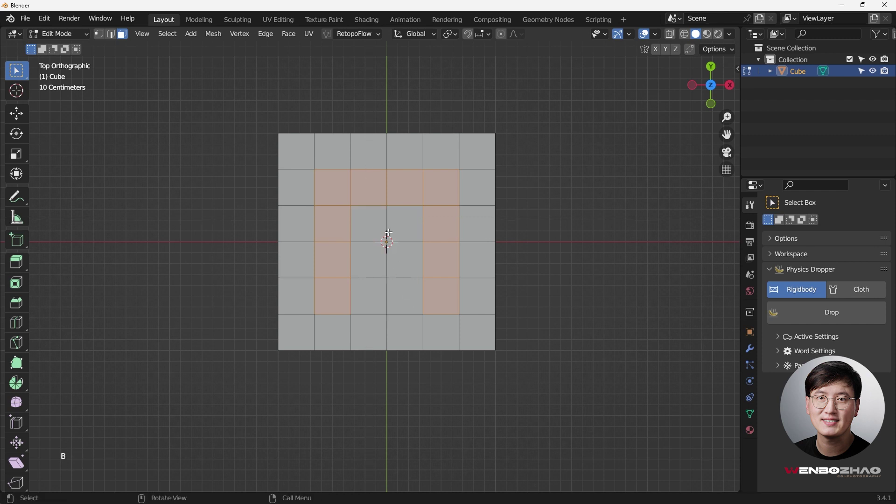
scroll(389, 233, up, 1)
middle_drag(409, 243, 382, 160)
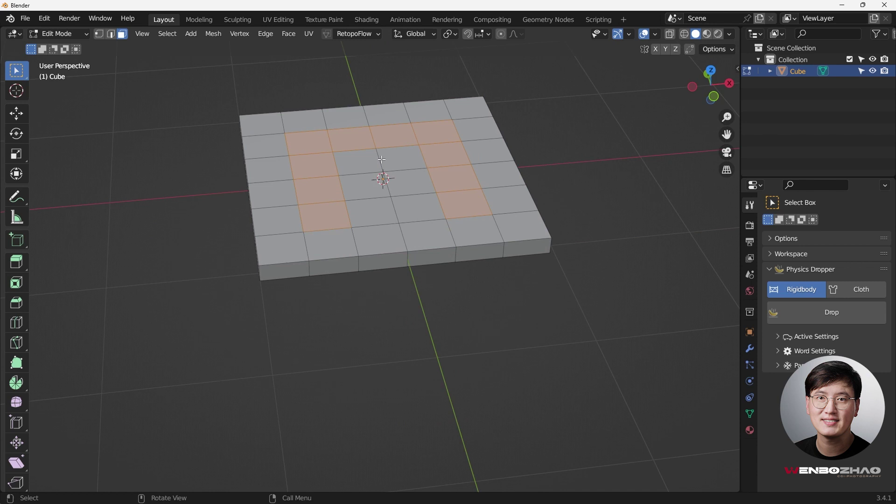
shift+middle_drag(460, 132, 398, 237)
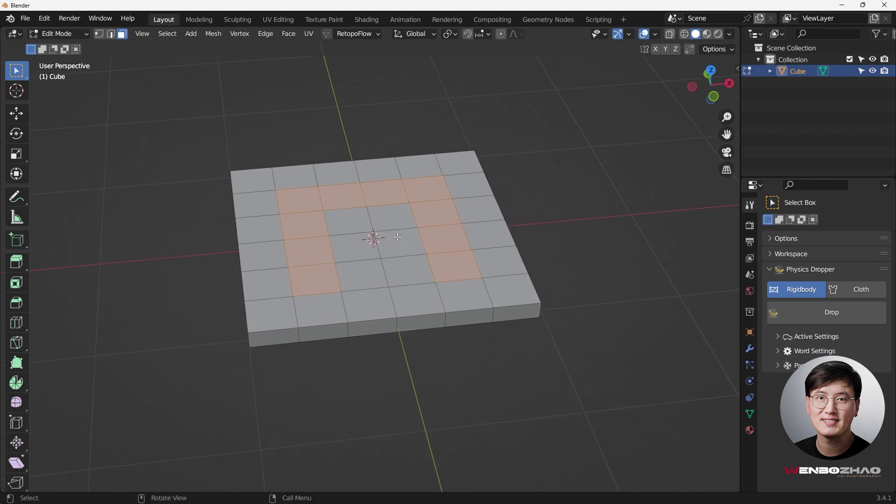
From front view, extrude the selected U faces upward into walls and clear the selection.
key(KP_1)
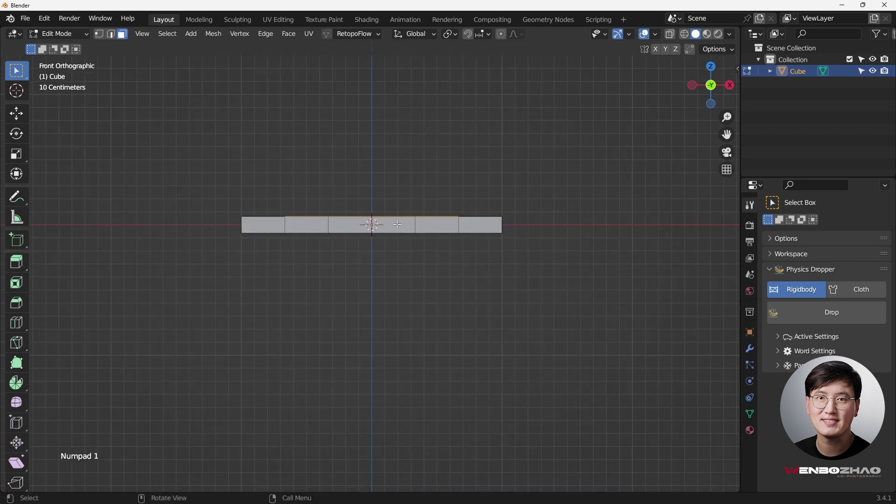
key(e)
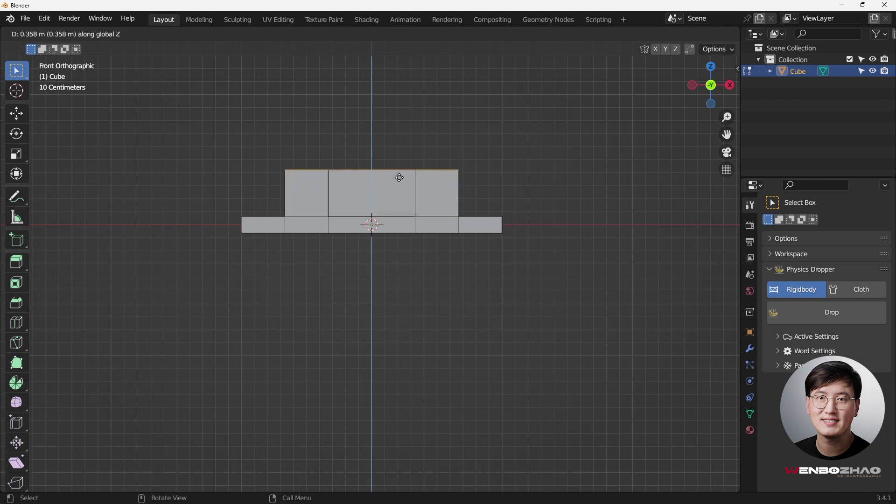
click(399, 185)
middle_drag(399, 184, 408, 255)
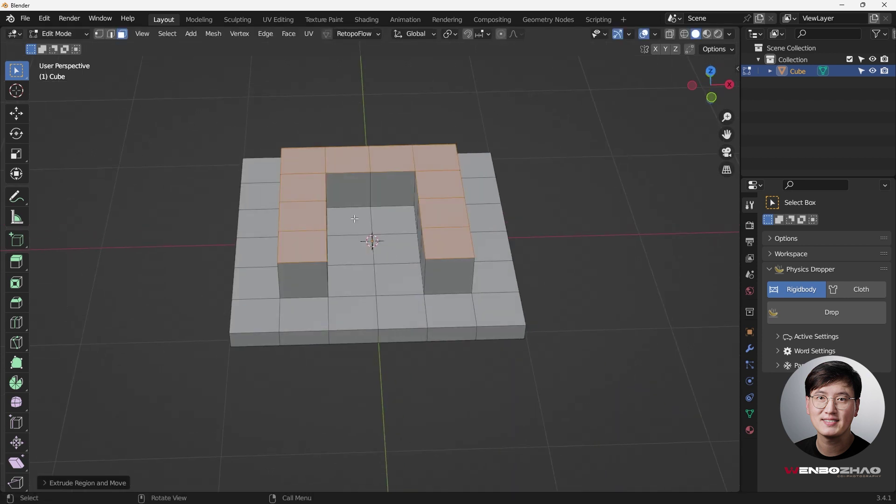
middle_drag(448, 184, 465, 191)
click(500, 232)
middle_drag(438, 267, 392, 214)
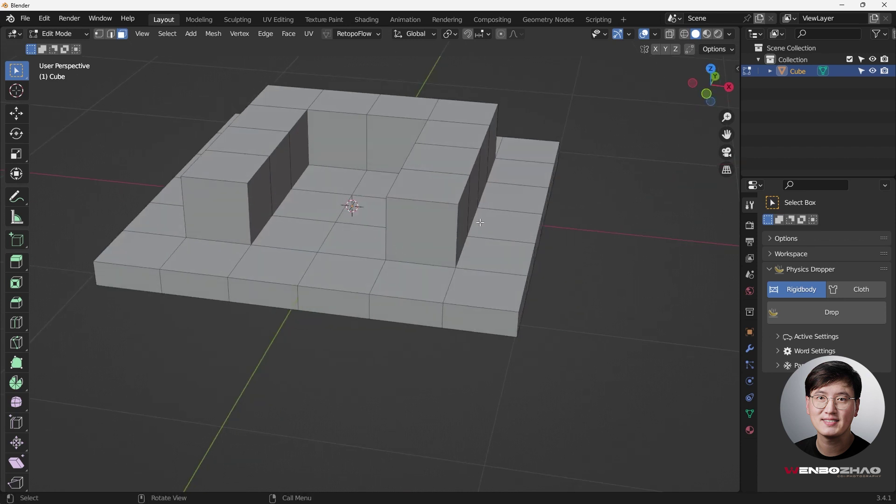
middle_drag(478, 221, 443, 246)
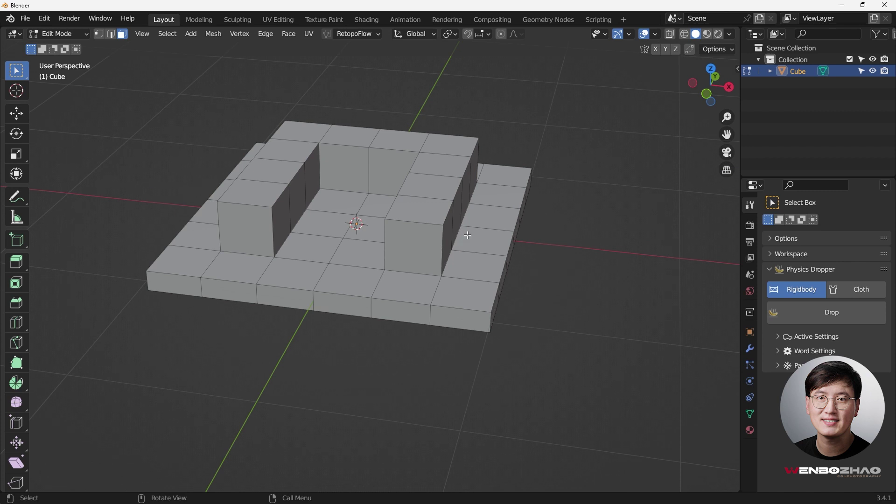
Leave Edit Mode, add a level-2 subdivision with Ctrl+2, and switch its viewport display off.
key(Tab)
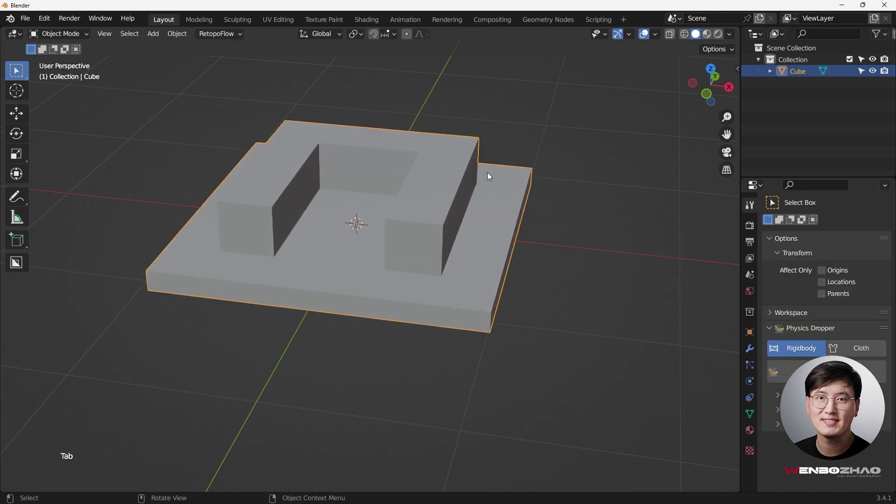
key(ctrl+2)
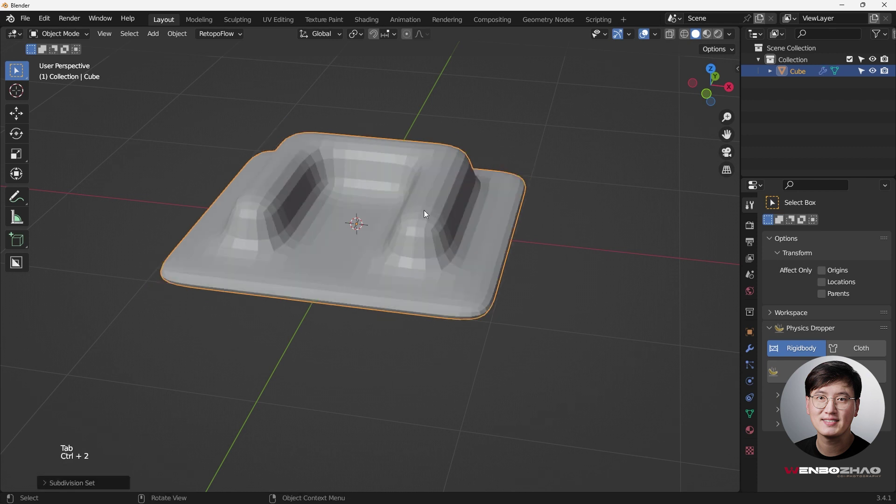
middle_drag(367, 235, 410, 279)
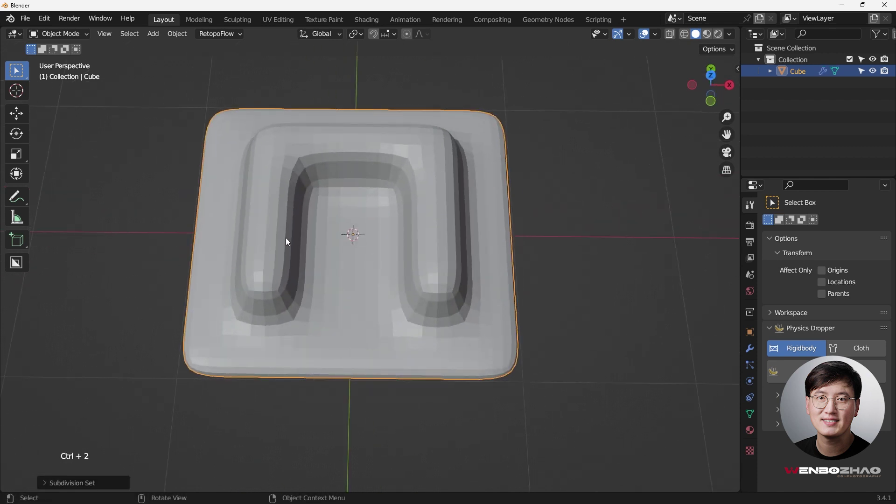
click(749, 348)
click(836, 243)
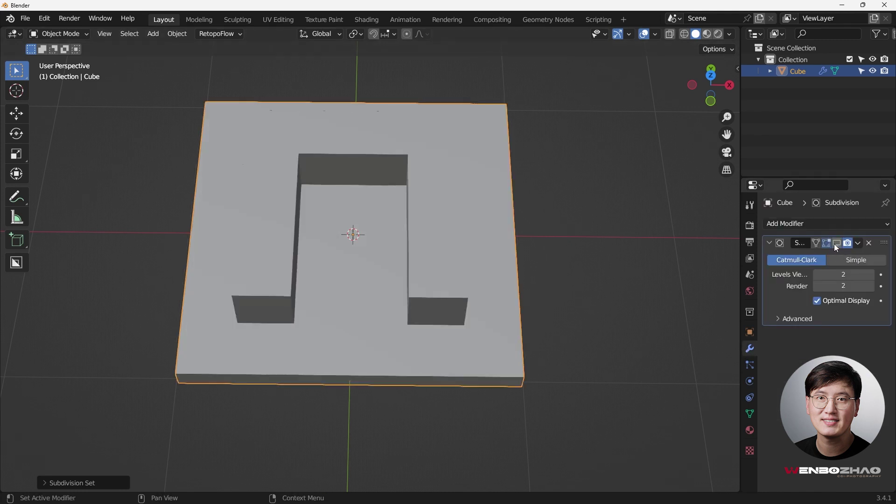
middle_drag(350, 151, 504, 127)
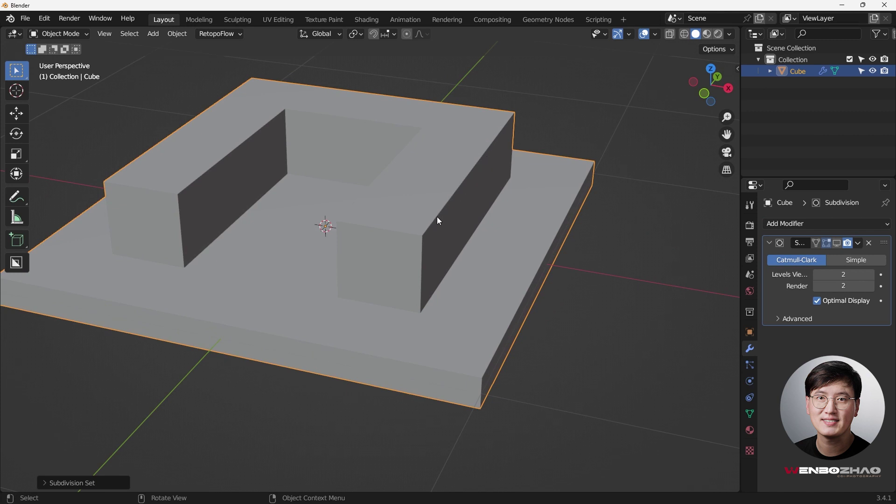
mouse_move(439, 220)
middle_down()
mouse_move(462, 202)
mouse_move(414, 258)
mouse_move(425, 220)
middle_up()
scroll(462, 202, down, 4)
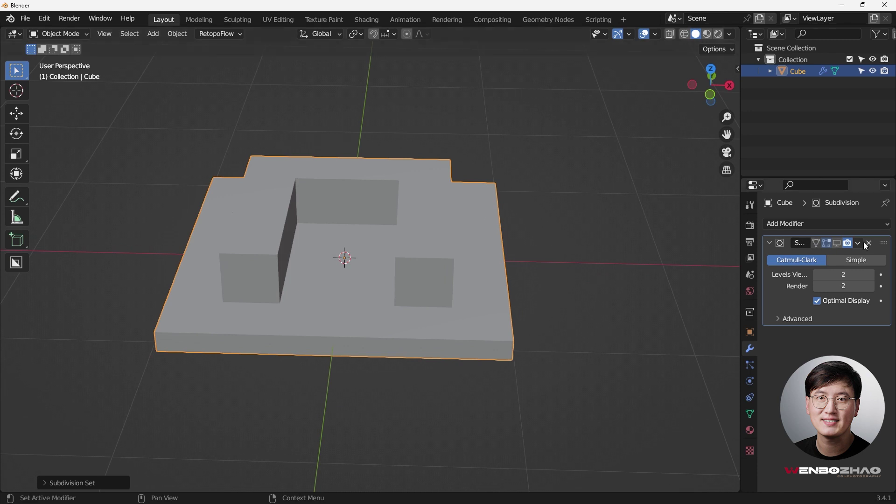
click(836, 244)
click(835, 243)
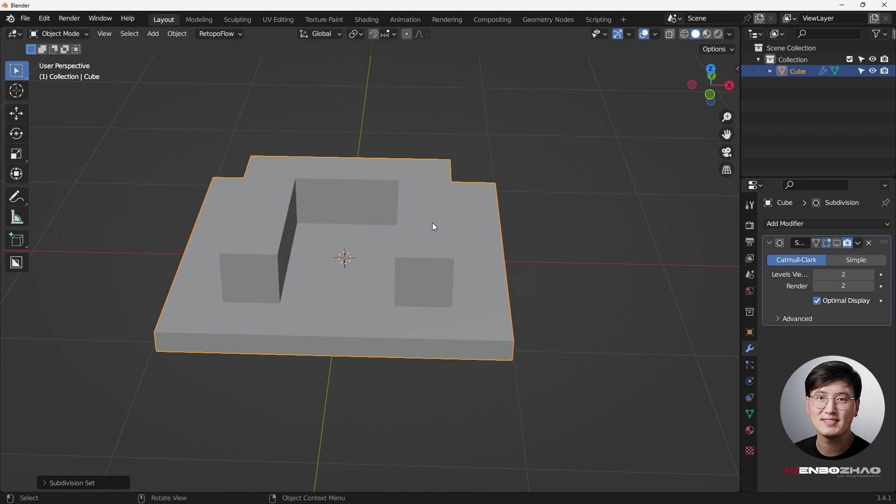
Enter Edit Mode on the cube and switch to edge selection.
key(Tab)
key(Tab)
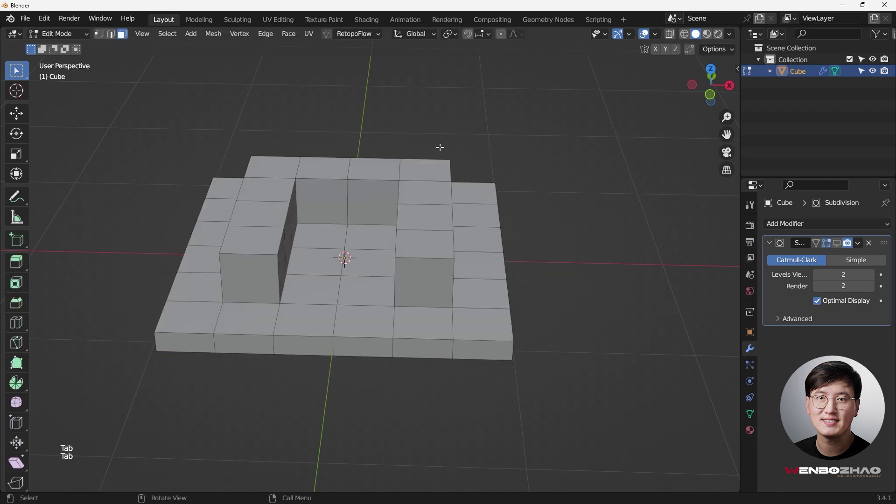
middle_drag(411, 232, 387, 187)
scroll(402, 219, up, 3)
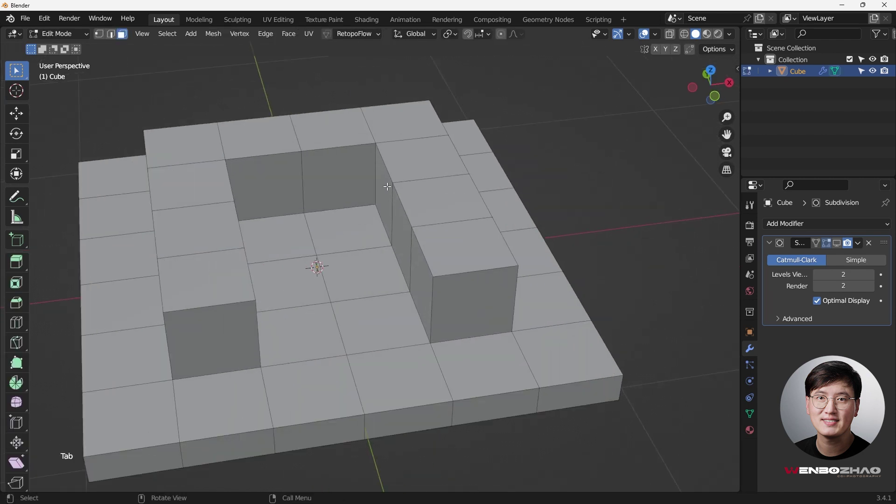
middle_drag(438, 281, 360, 271)
middle_drag(424, 245, 460, 267)
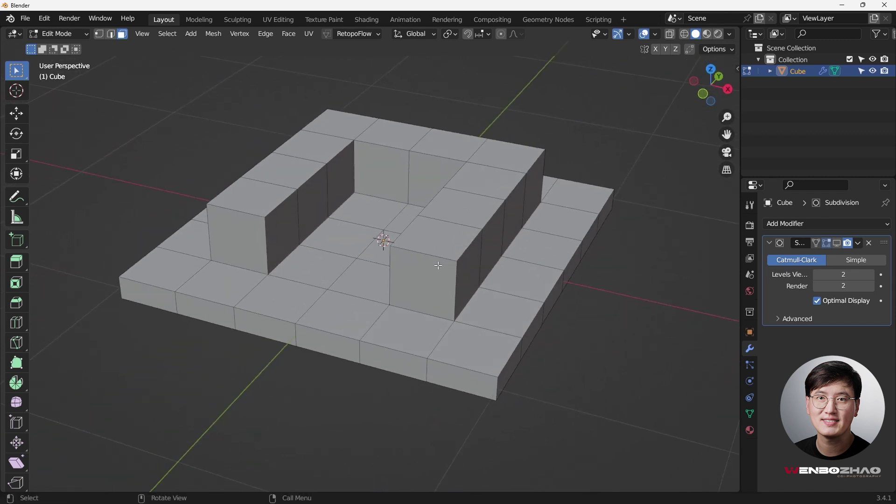
key(2)
middle_drag(423, 255, 395, 276)
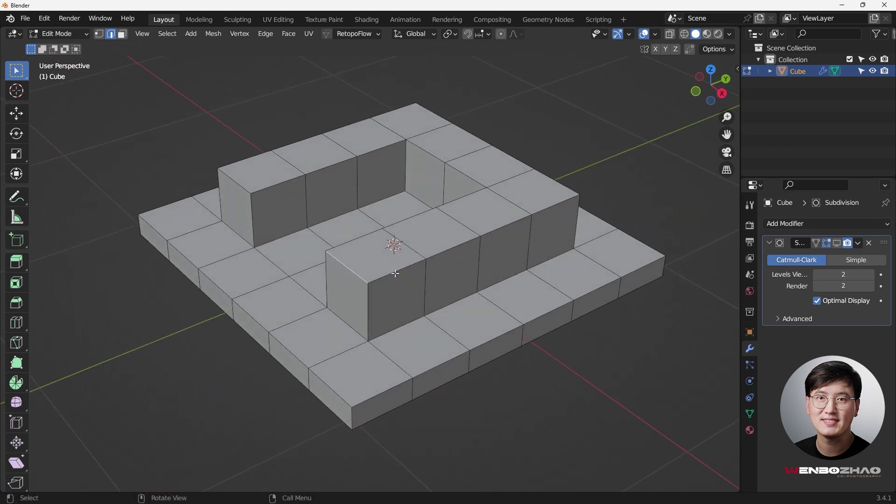
Select an edge path along the top rims of the raised U block.
shift+click(395, 274)
shift+click(456, 248)
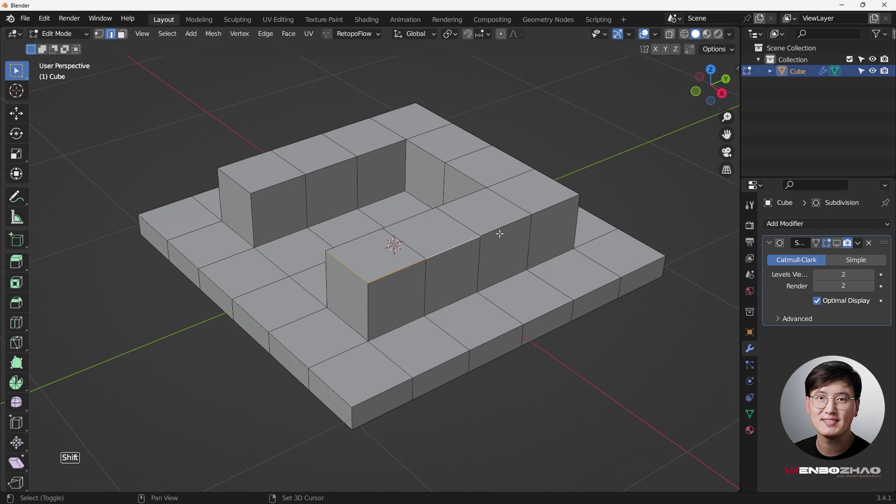
middle_drag(501, 234, 443, 267)
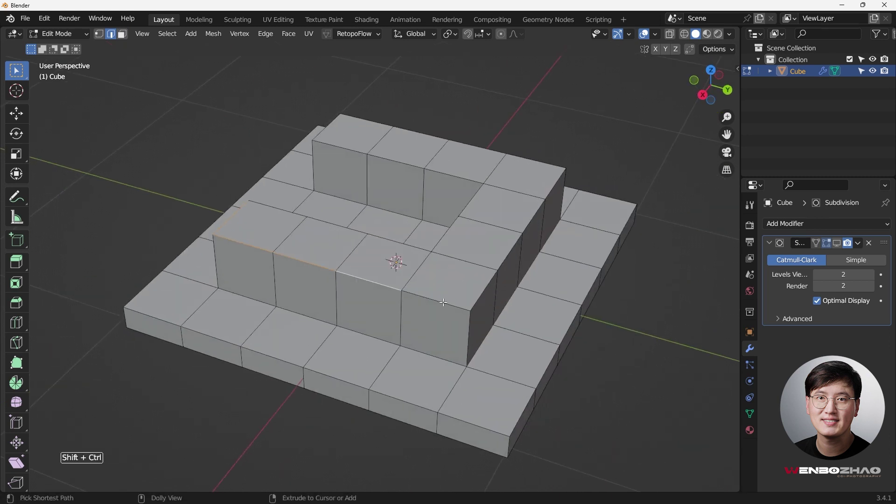
ctrl+shift+click(459, 303)
ctrl+shift+click(487, 292)
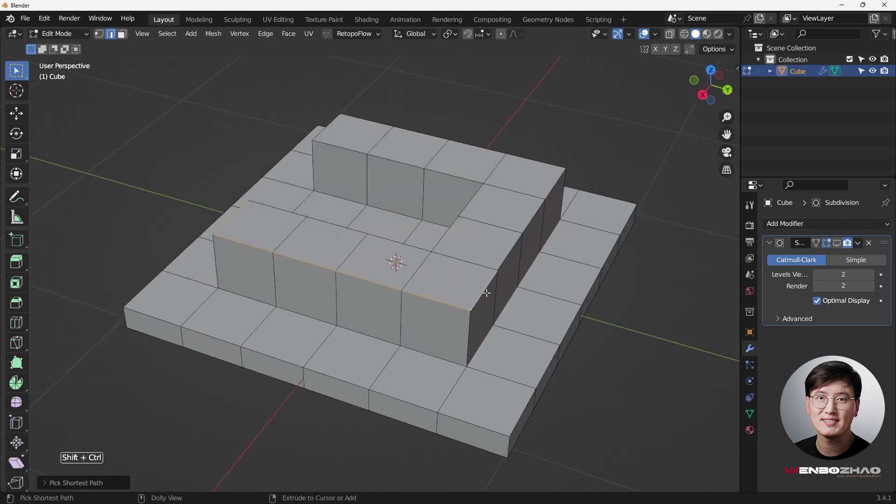
ctrl+shift+click(553, 188)
middle_drag(554, 189, 418, 242)
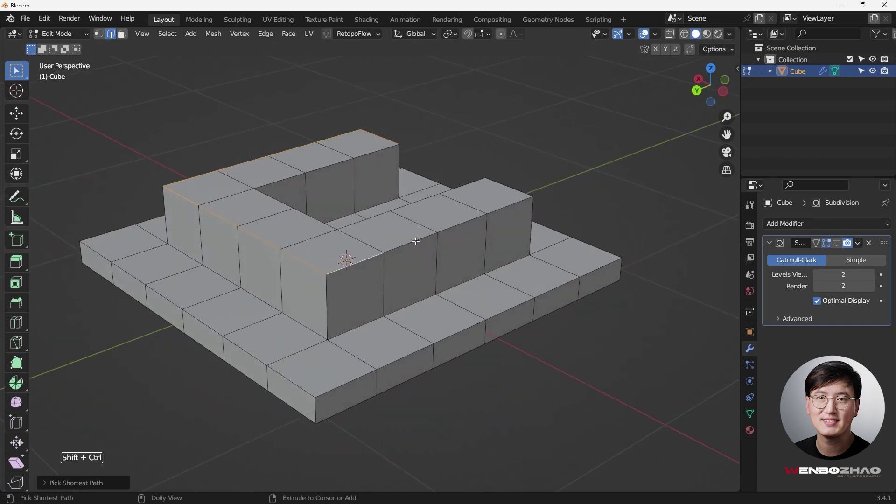
ctrl+shift+click(477, 220)
ctrl+shift+click(501, 265)
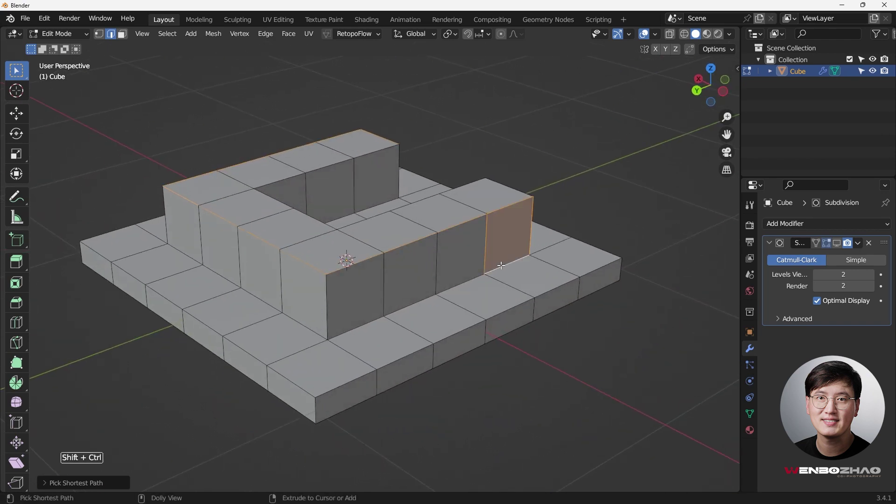
middle_drag(479, 280, 415, 286)
Undo the stray face and extend the path left along the bottom edges.
key(ctrl+z)
ctrl+shift+click(470, 286)
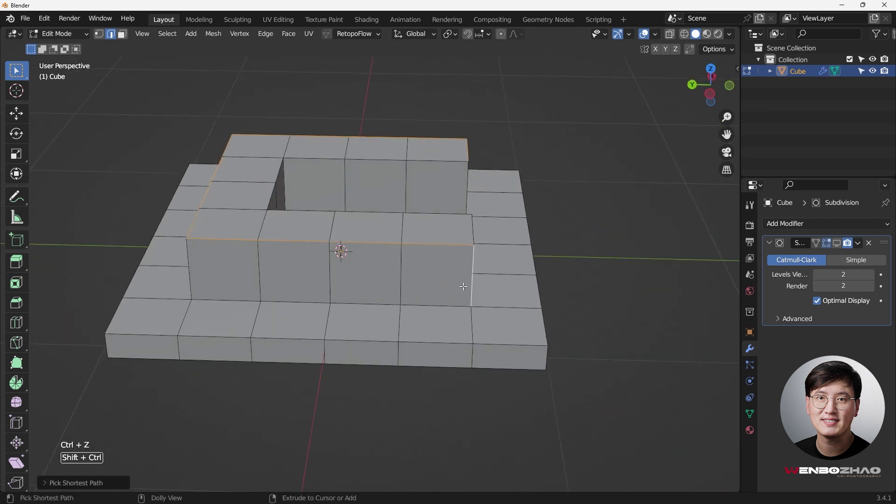
ctrl+shift+click(427, 309)
ctrl+shift+click(349, 308)
ctrl+shift+click(292, 306)
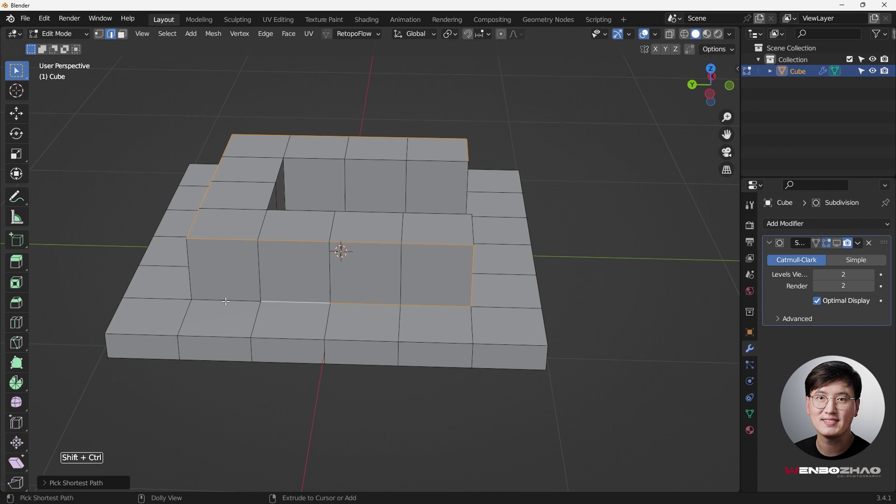
ctrl+shift+click(226, 301)
middle_drag(317, 296, 293, 204)
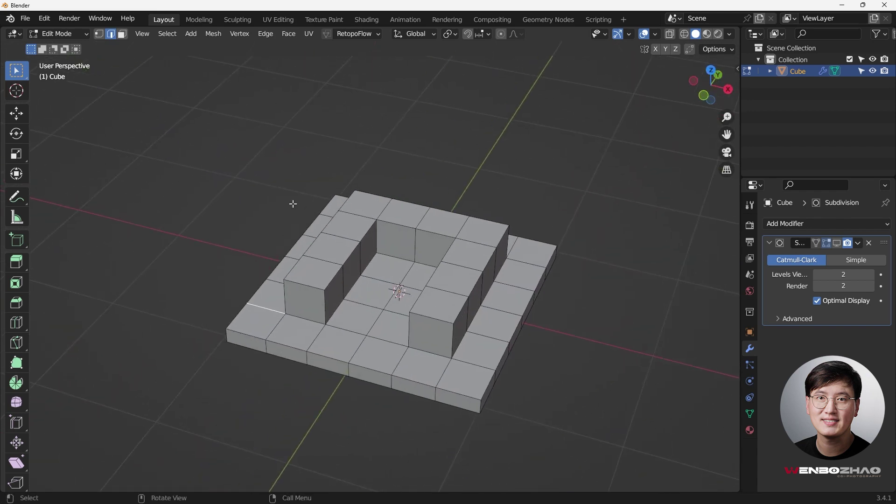
Use Select Sharp Edges on the mesh and orbit to check the slab and wall rims.
click(167, 33)
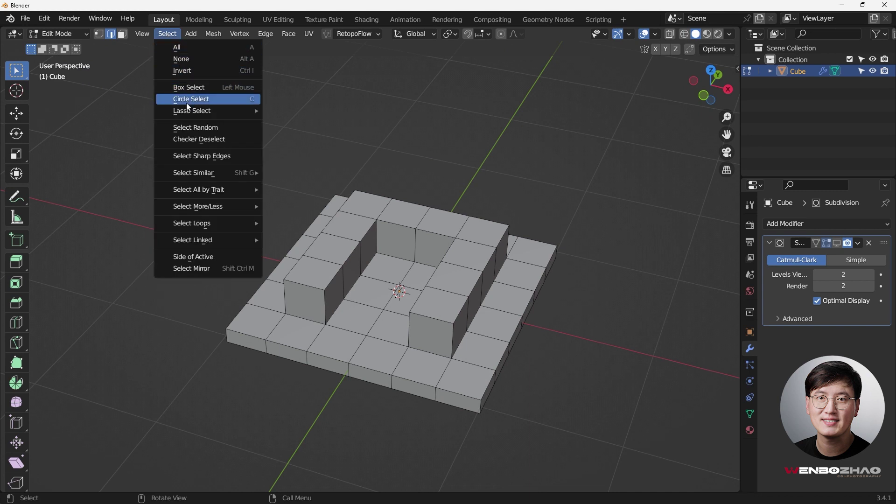
click(206, 157)
scroll(497, 233, up, 3)
middle_drag(498, 233, 536, 203)
shift+middle_drag(484, 216, 494, 183)
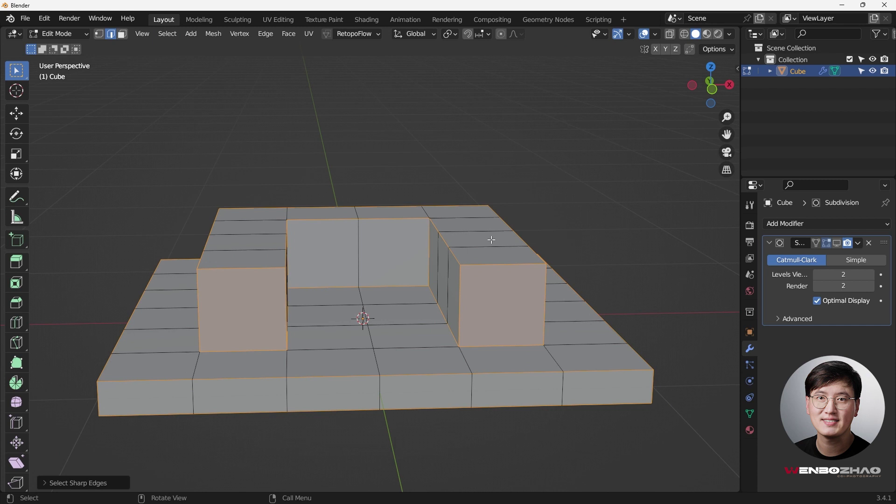
middle_drag(383, 229, 437, 229)
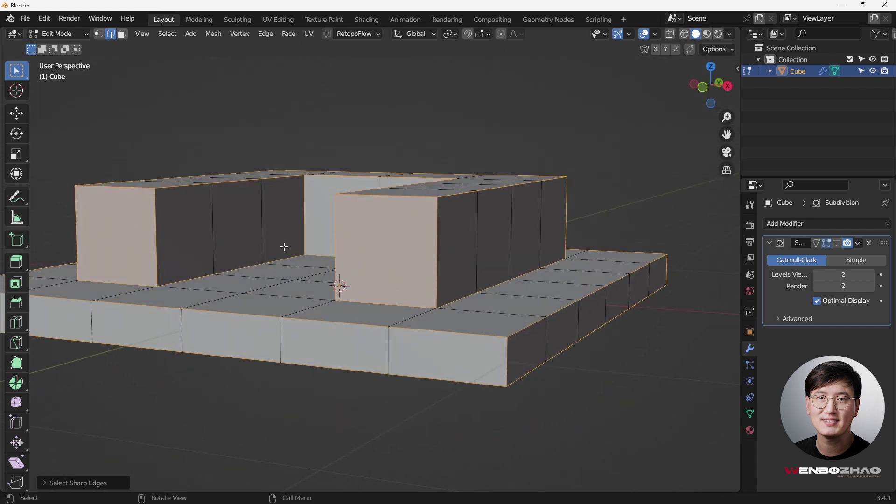
middle_drag(326, 247, 441, 244)
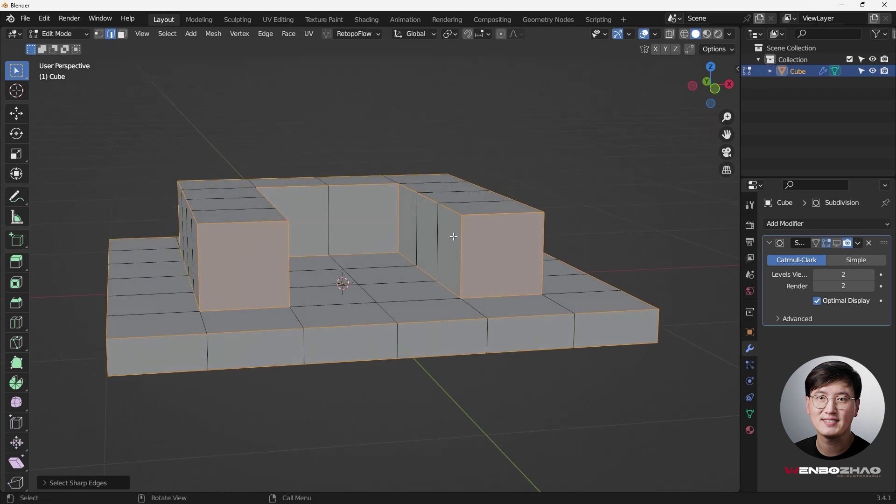
middle_drag(511, 275, 395, 202)
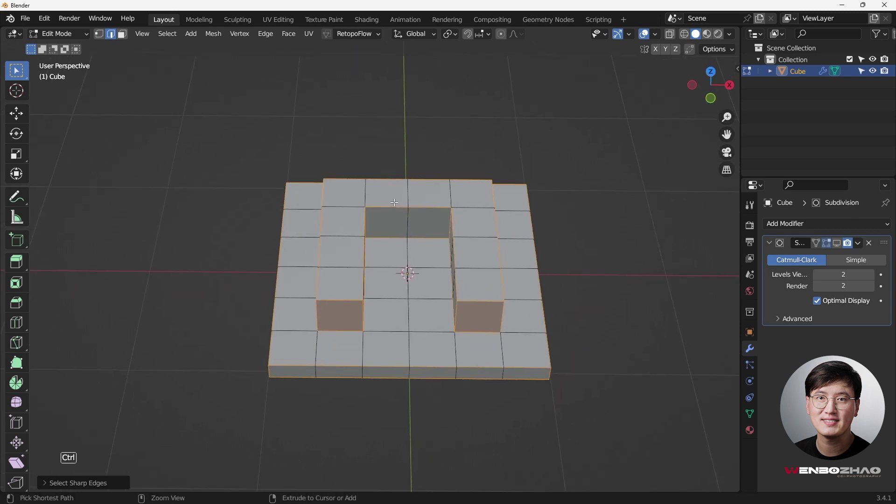
Bevel the selected edges with 2 segments and shape 1.000.
key(ctrl+b)
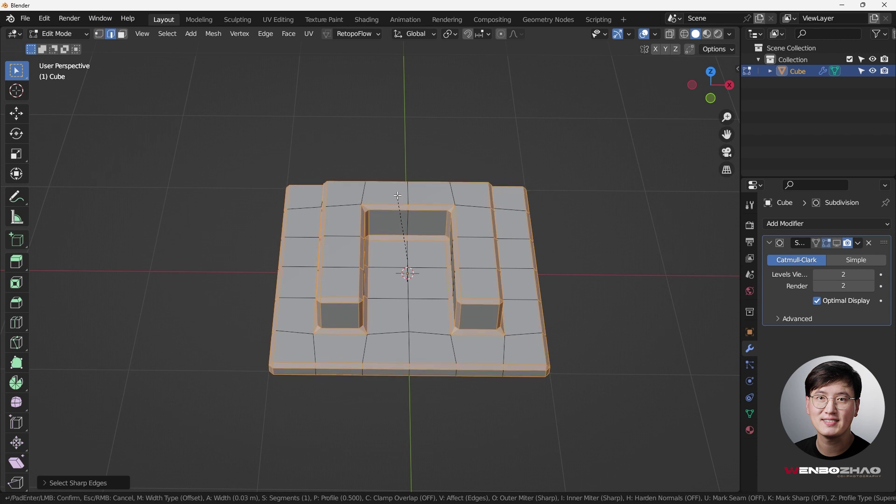
click(399, 198)
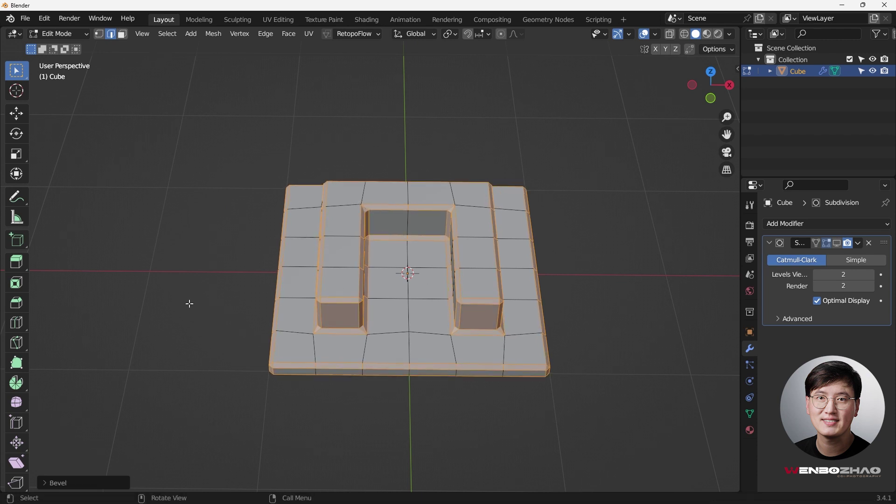
click(47, 483)
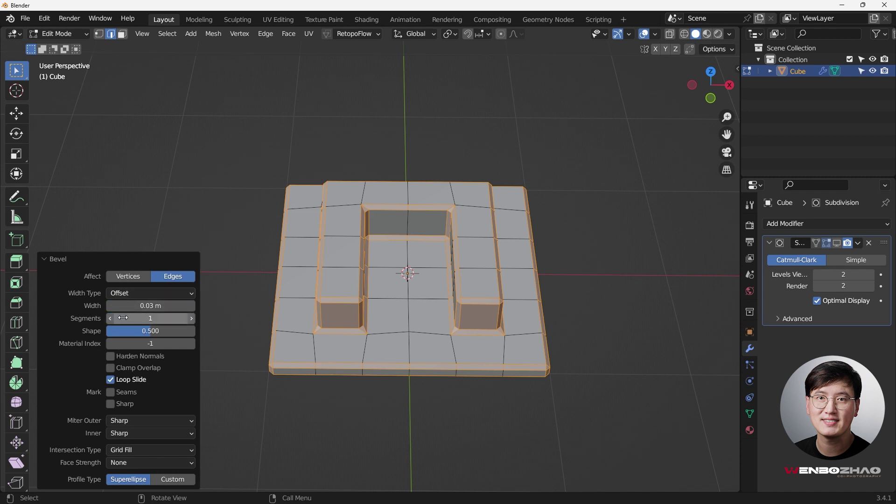
click(189, 317)
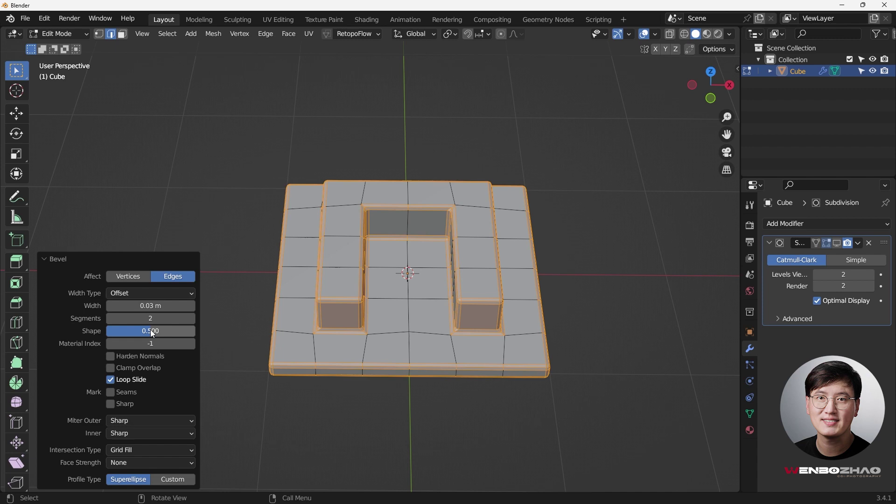
drag(149, 334, 201, 333)
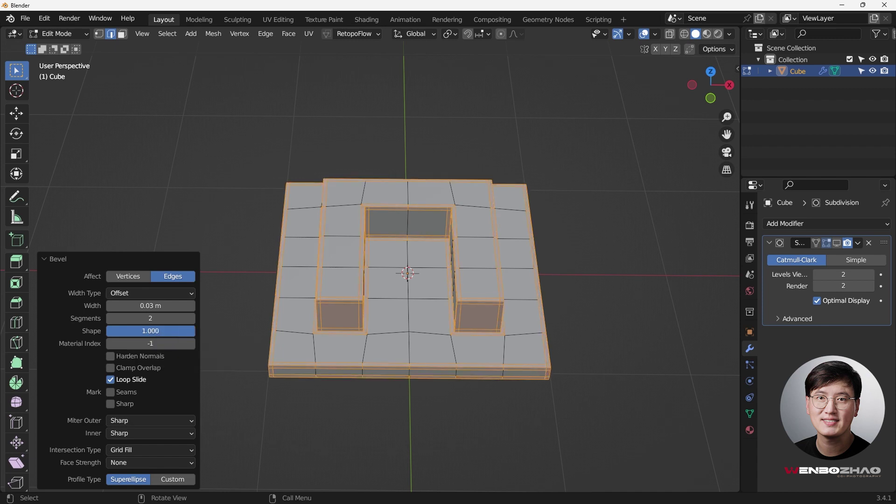
scroll(341, 309, up, 2)
middle_drag(341, 309, 360, 225)
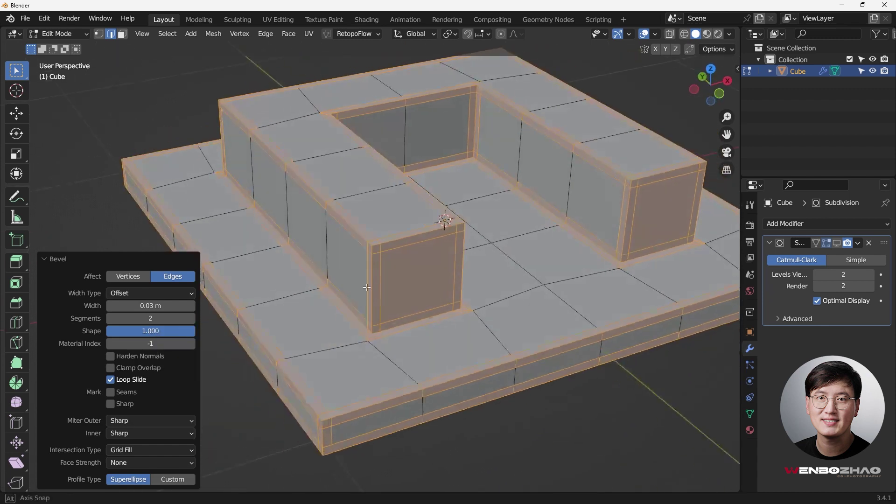
scroll(360, 225, up, 3)
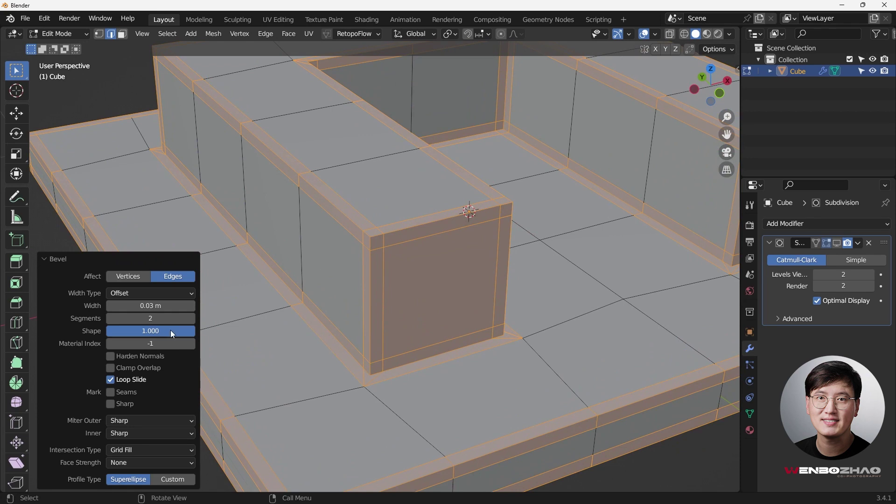
drag(170, 330, 118, 330)
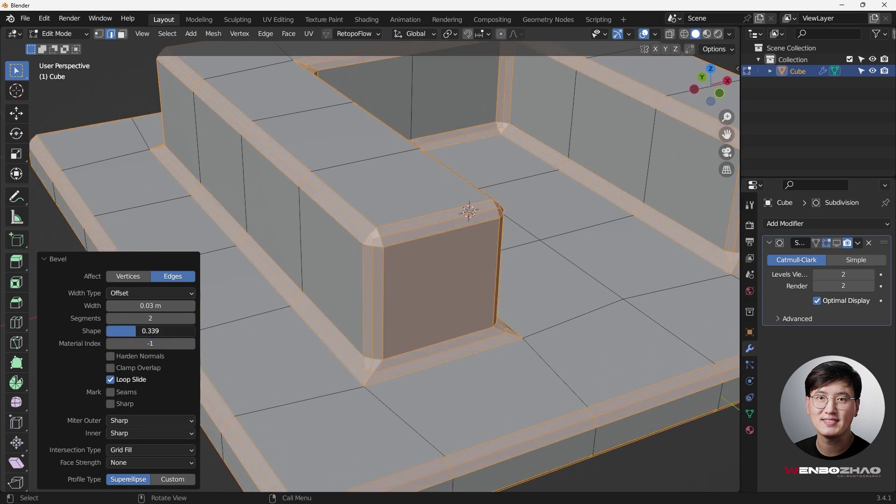
drag(136, 331, 195, 331)
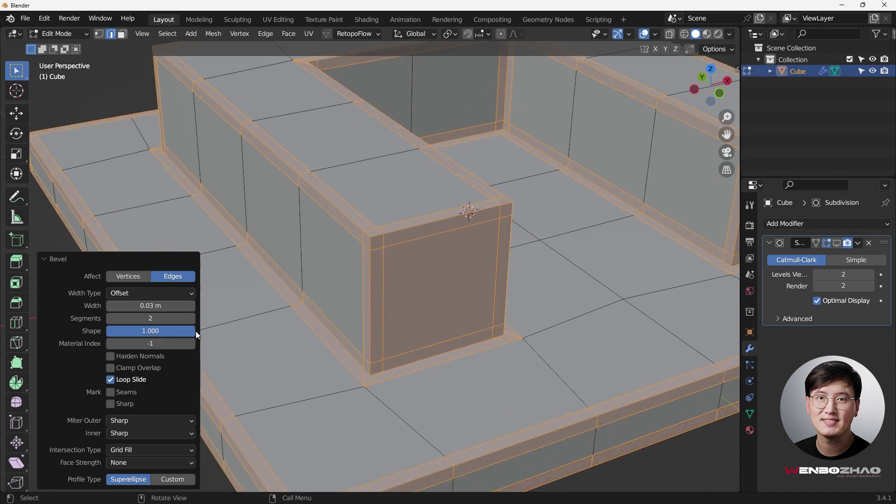
scroll(308, 270, down, 4)
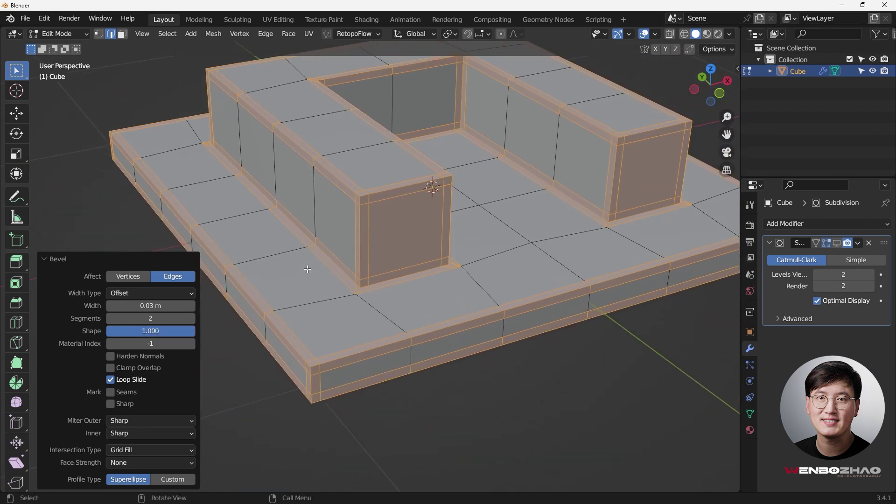
Set the bevel's outer miter to Arc.
click(150, 421)
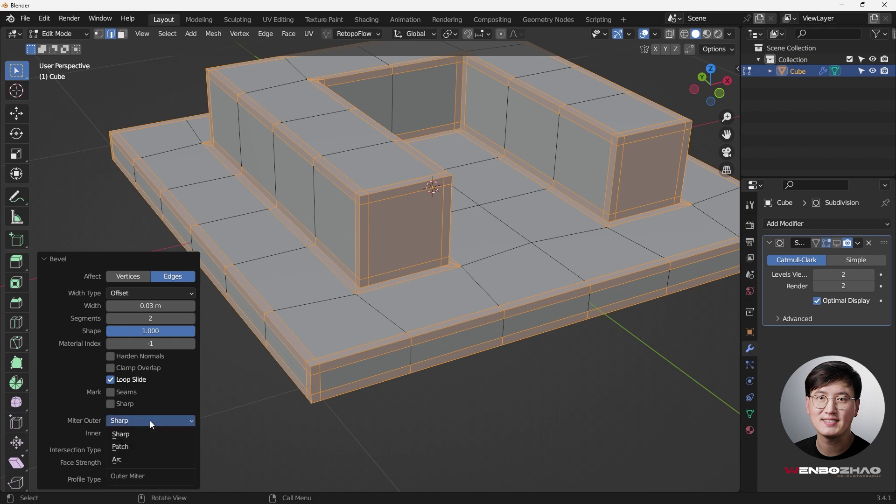
click(144, 459)
scroll(462, 297, down, 4)
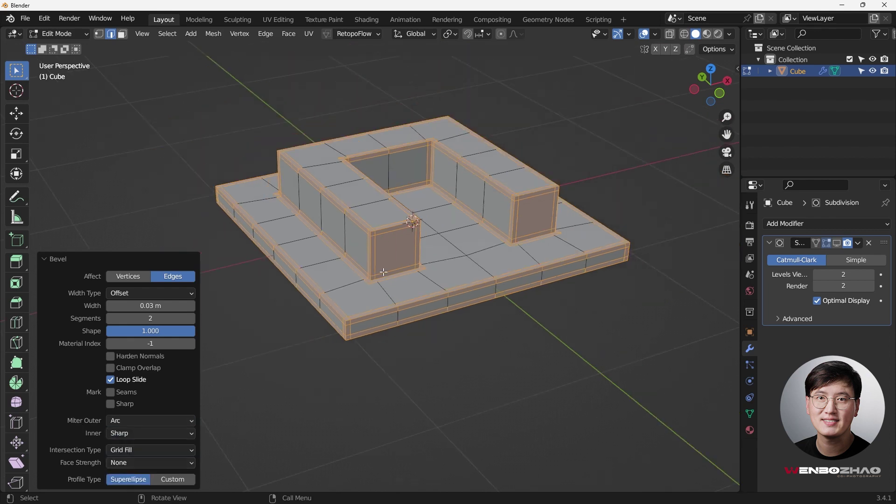
middle_drag(462, 297, 485, 312)
Deselect all, switch to vertex select, and pick the front-right block corner and slab outer corner vertices.
click(607, 199)
middle_drag(577, 204, 535, 240)
key(ctrl+Tab)
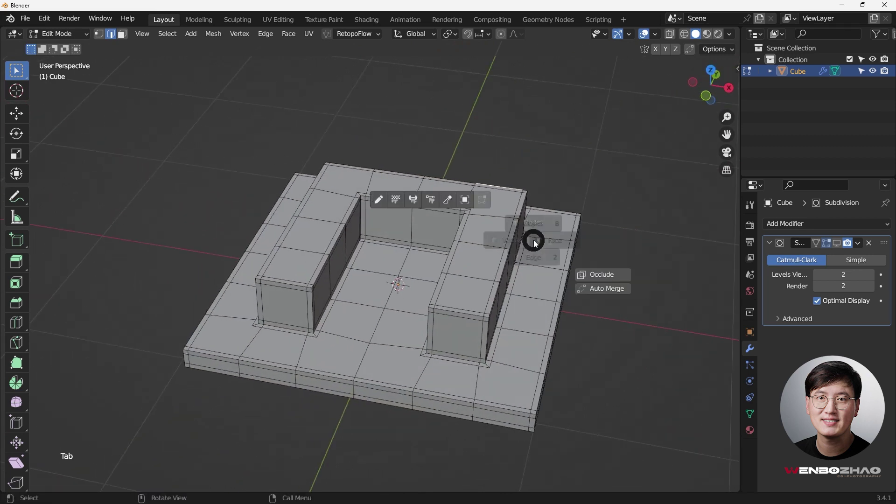
click(448, 240)
scroll(486, 339, up, 2)
scroll(491, 343, up, 3)
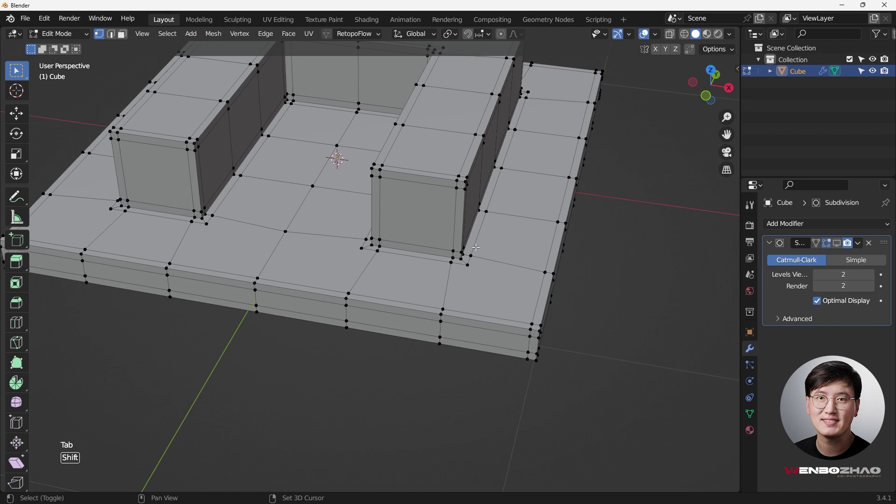
click(493, 303)
shift+click(586, 387)
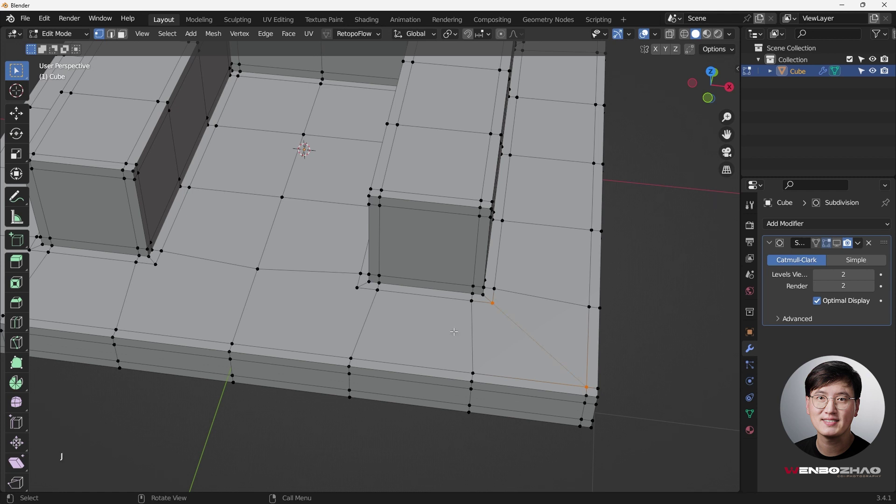
scroll(454, 331, down, 5)
scroll(470, 253, up, 5)
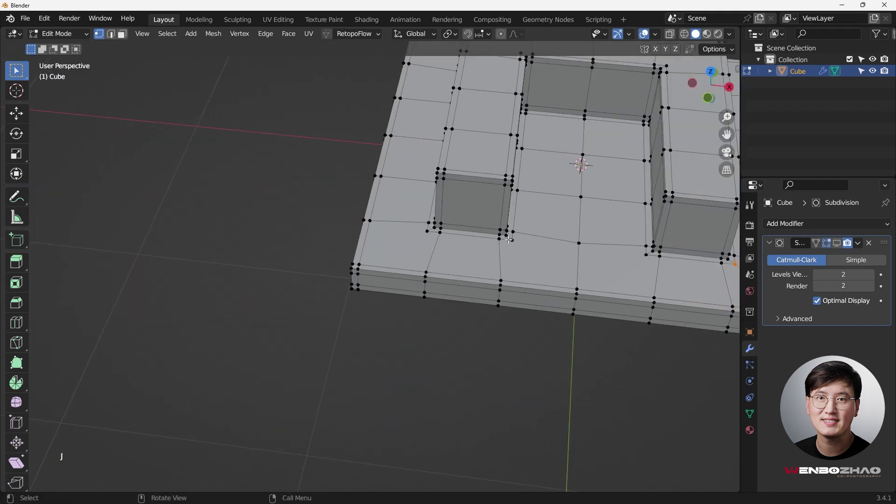
scroll(603, 279, up, 4)
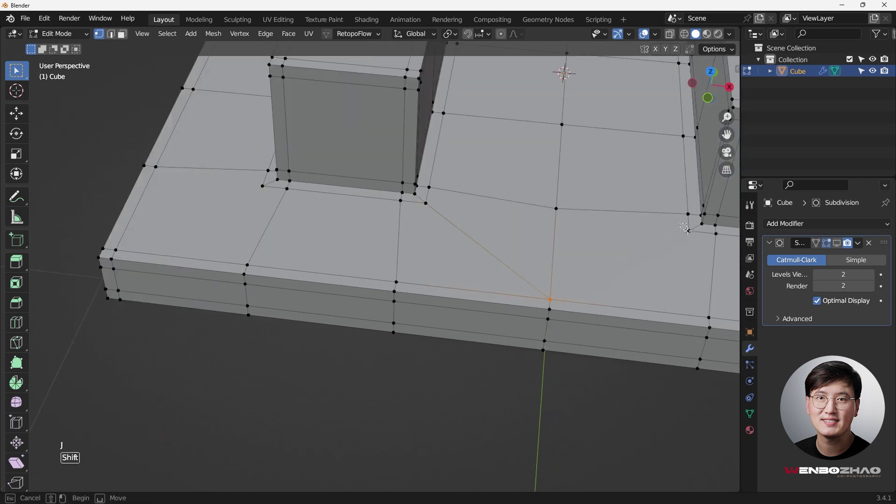
shift+click(693, 238)
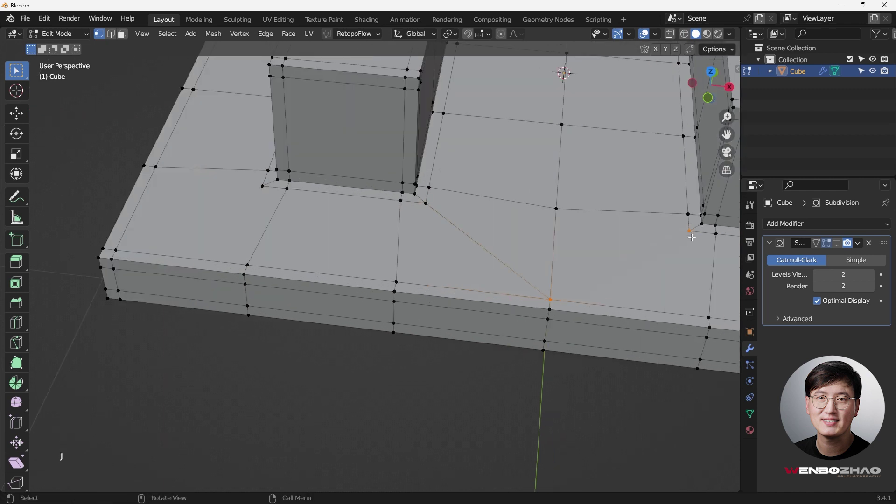
Add a raised-block corner vertex and the neighbouring slab corner vertices to the selection.
click(262, 186)
shift+click(116, 250)
middle_drag(170, 236, 273, 220)
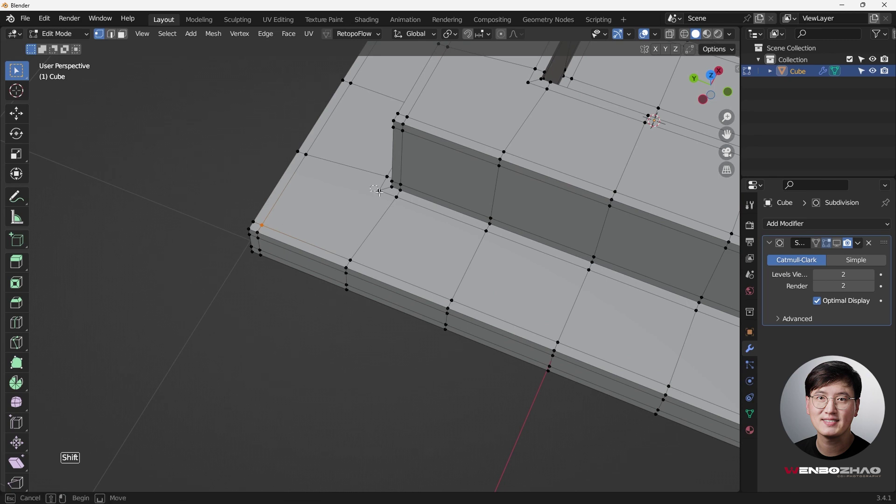
shift+click(380, 193)
scroll(382, 197, down, 6)
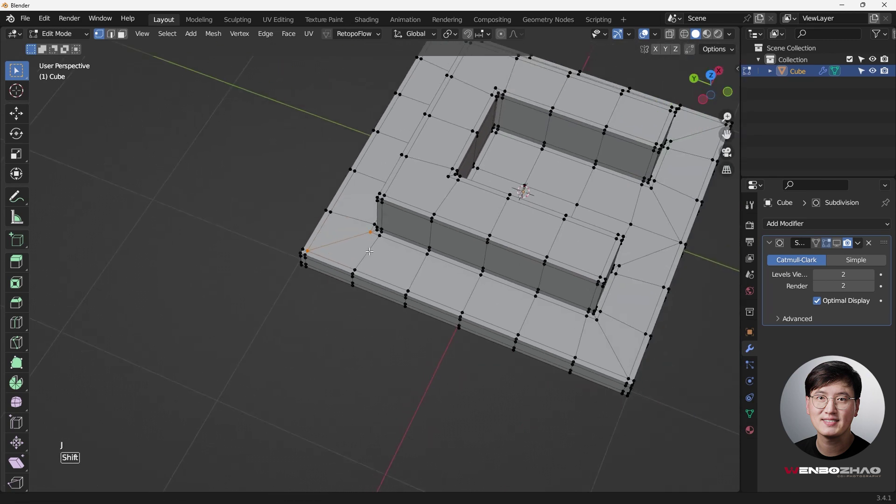
middle_drag(514, 226, 516, 226)
scroll(432, 165, up, 6)
middle_drag(432, 164, 523, 173)
scroll(411, 252, up, 3)
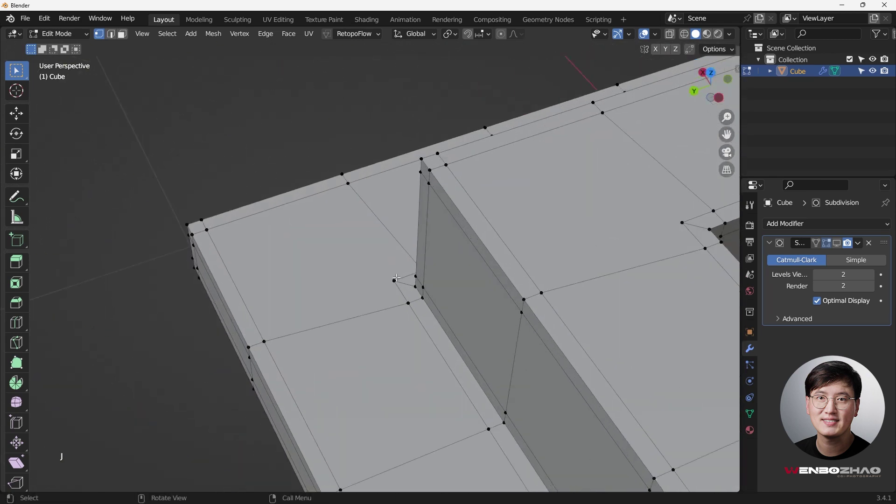
Add the fin, back and inner U corner vertices, then join them with new edges using J.
shift+drag(379, 277, 395, 284)
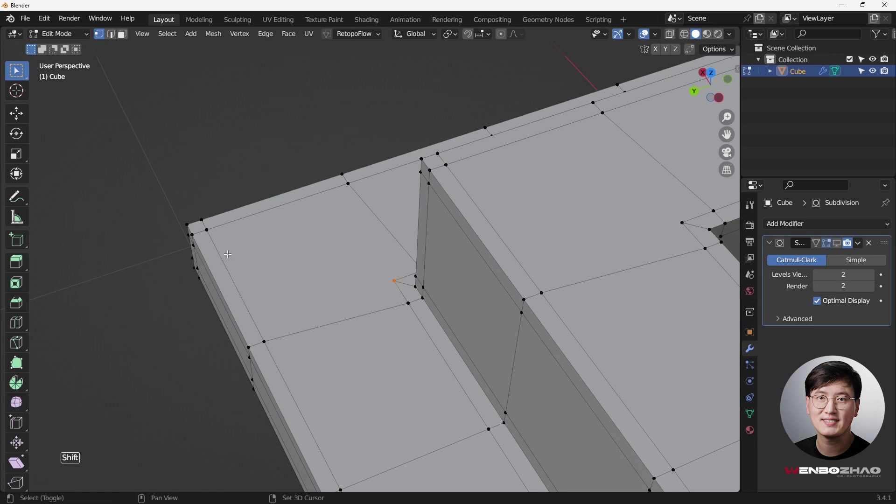
shift+click(206, 229)
scroll(325, 236, down, 4)
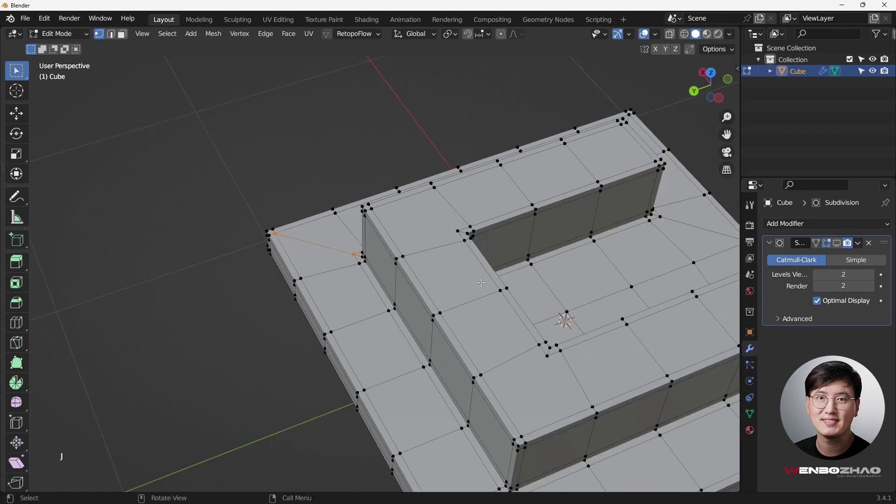
middle_drag(326, 236, 397, 255)
scroll(405, 250, up, 4)
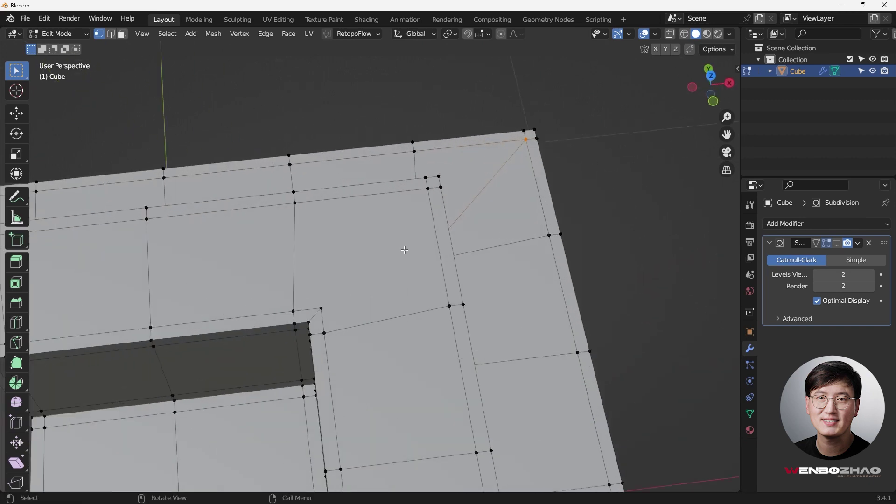
click(427, 189)
shift+click(321, 308)
scroll(373, 285, down, 4)
scroll(378, 290, up, 1)
shift+middle_drag(378, 290, 382, 294)
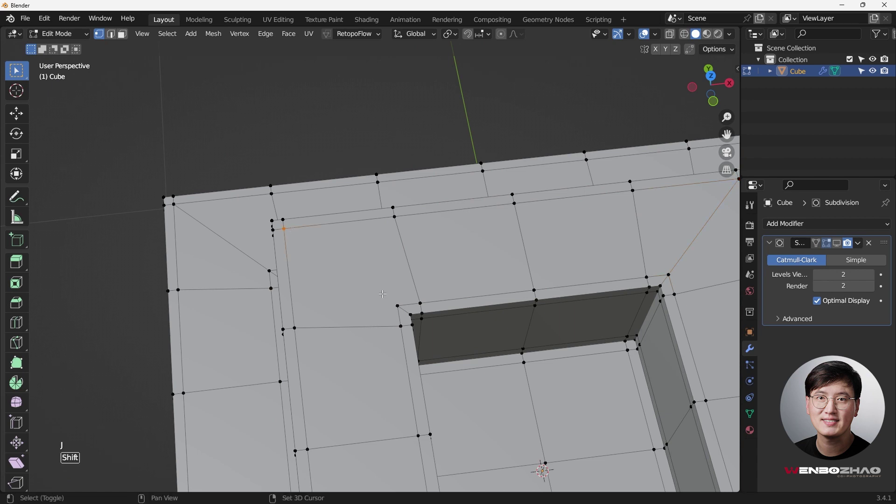
shift+click(398, 306)
key(j)
scroll(444, 256, down, 5)
middle_drag(444, 256, 553, 192)
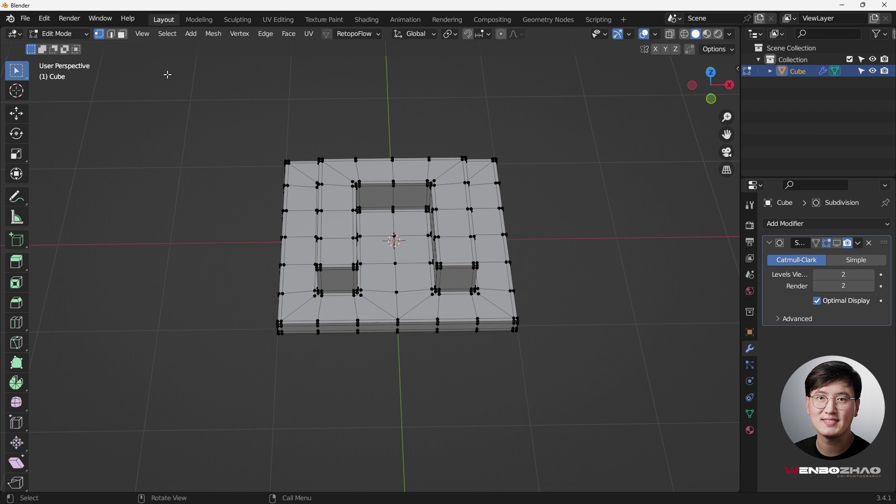
click(169, 35)
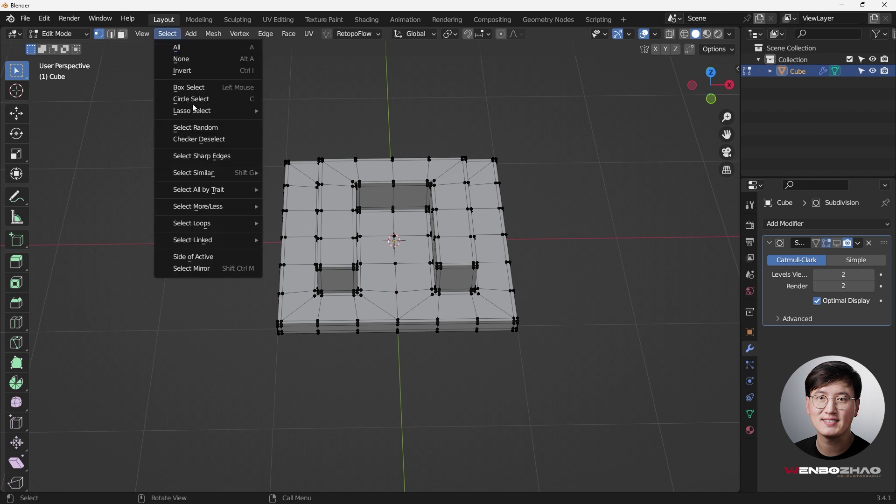
mouse_move(215, 193)
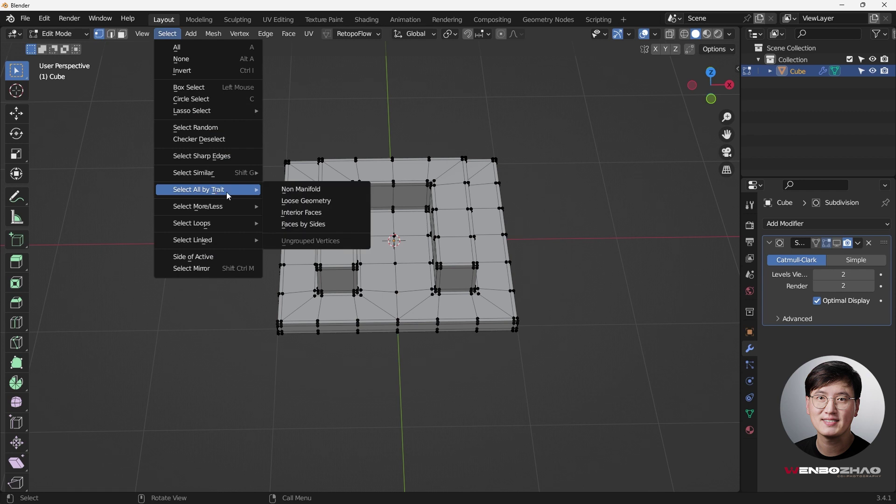
click(307, 226)
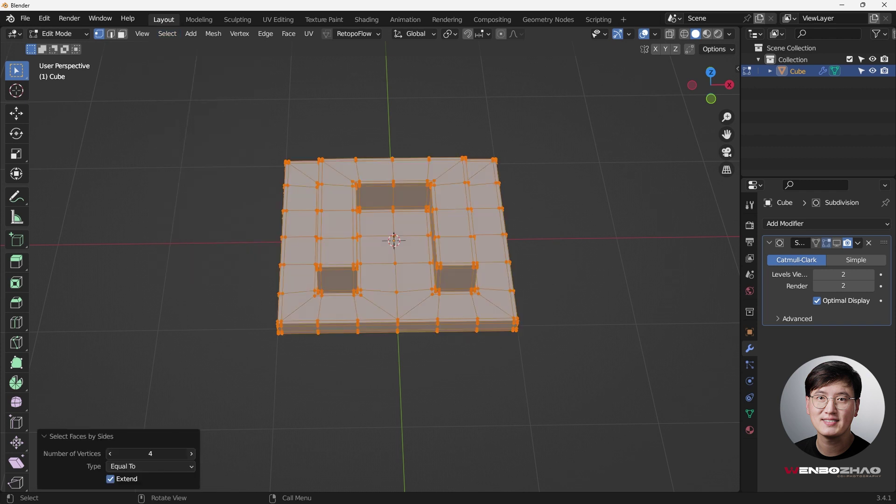
click(192, 454)
middle_drag(327, 233, 369, 266)
scroll(369, 266, up, 3)
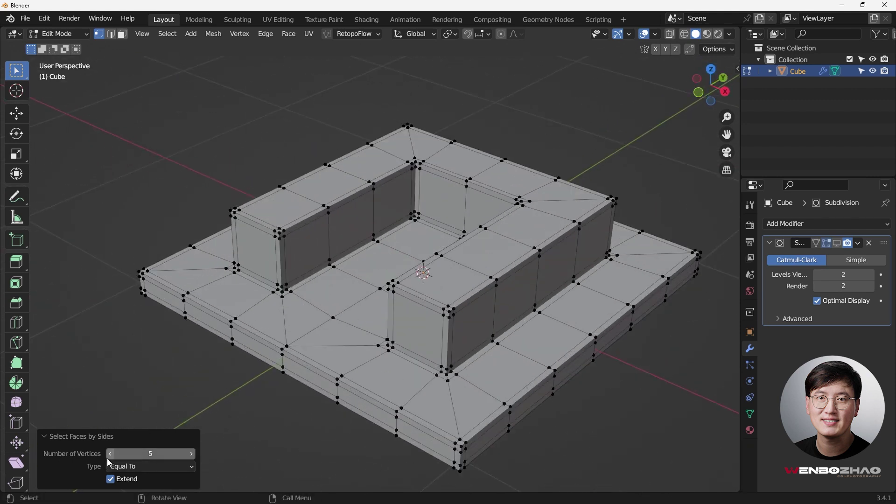
click(111, 454)
middle_drag(110, 455, 139, 460)
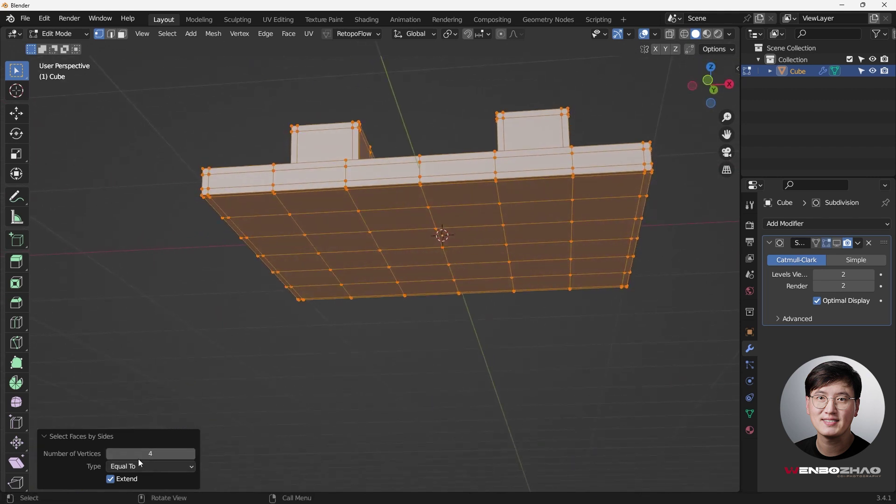
click(386, 333)
middle_drag(386, 333, 340, 355)
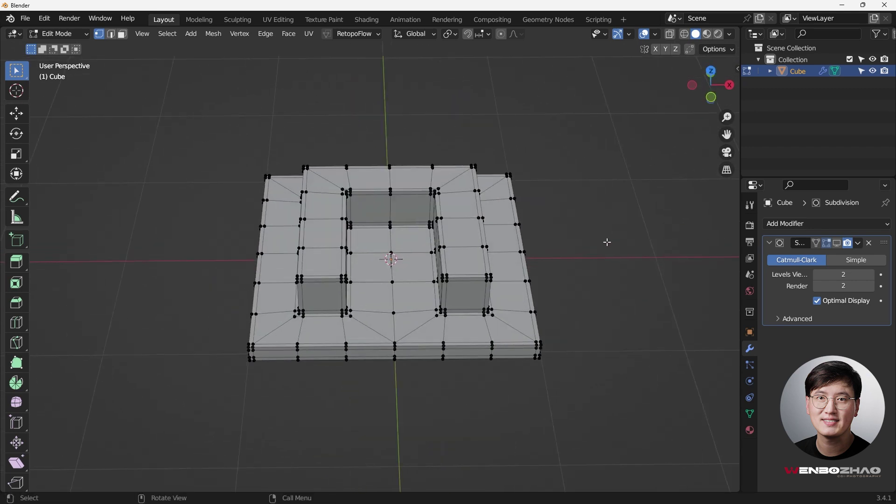
key(Tab)
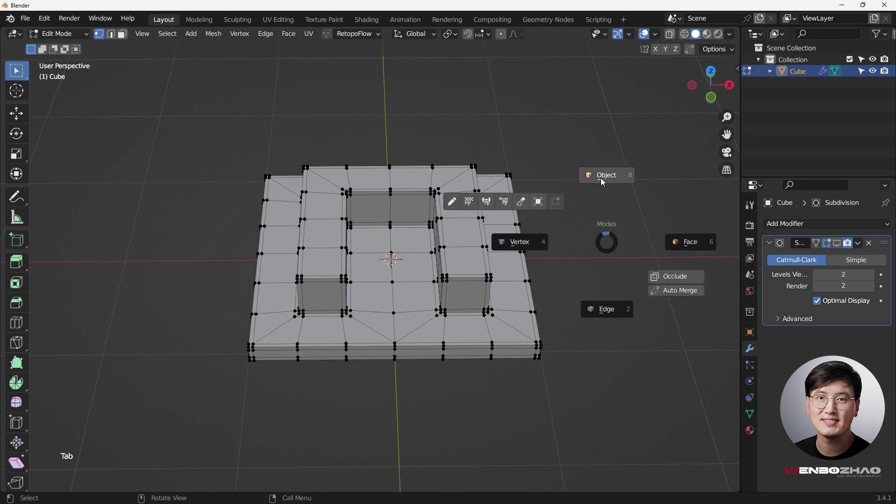
Enable the Subdivision modifier's viewport display on the slab.
click(836, 244)
middle_drag(522, 274, 405, 270)
scroll(380, 299, up, 5)
scroll(339, 215, up, 3)
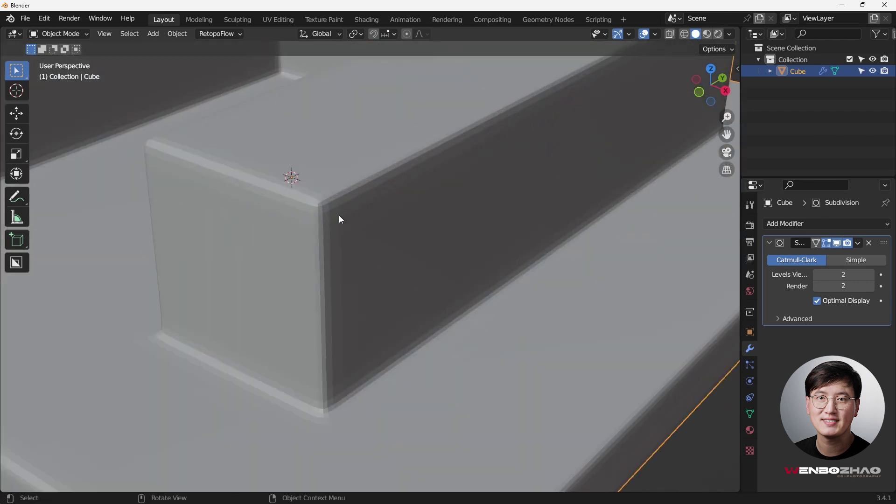
scroll(361, 212, down, 2)
Apply Shade Smooth to the slab and inspect it from top and tilted angles.
right_click(382, 208)
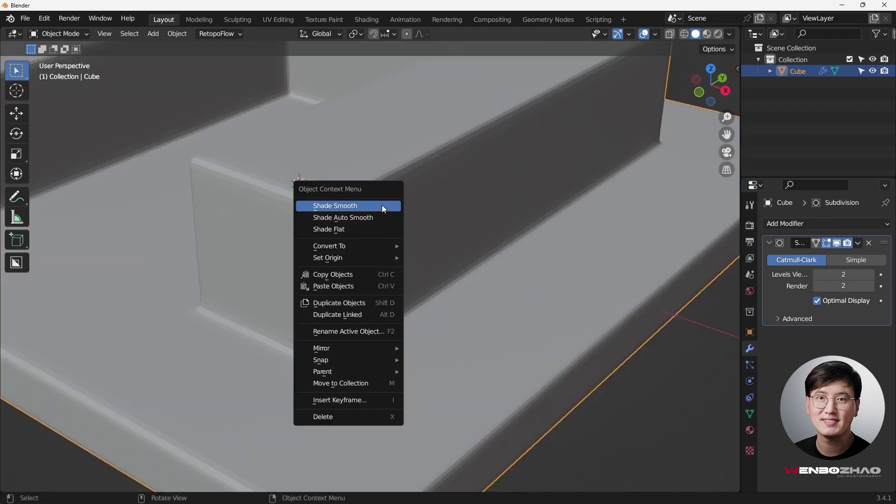
click(382, 207)
scroll(396, 225, down, 5)
mouse_move(455, 248)
middle_down()
mouse_move(456, 286)
mouse_move(360, 246)
mouse_move(461, 257)
mouse_move(486, 278)
mouse_move(410, 308)
mouse_move(418, 253)
mouse_move(451, 246)
middle_up()
key(KP_7)
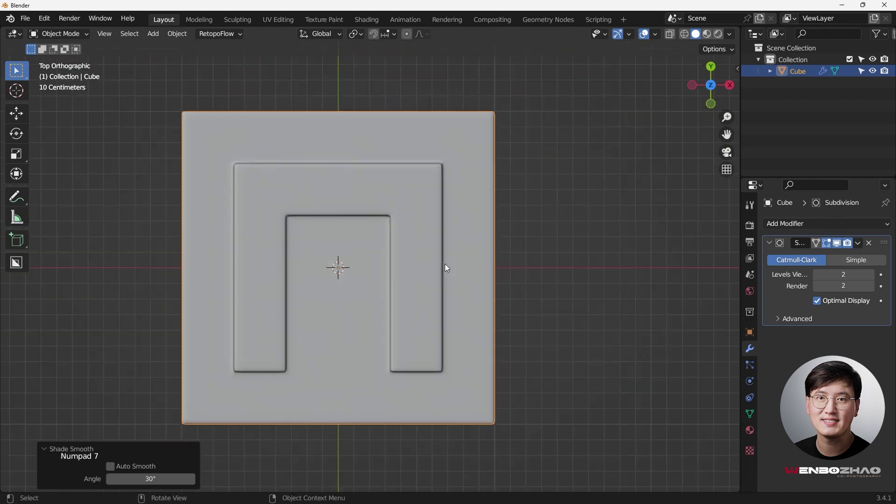
scroll(413, 271, down, 3)
middle_drag(410, 280, 252, 215)
scroll(374, 241, up, 2)
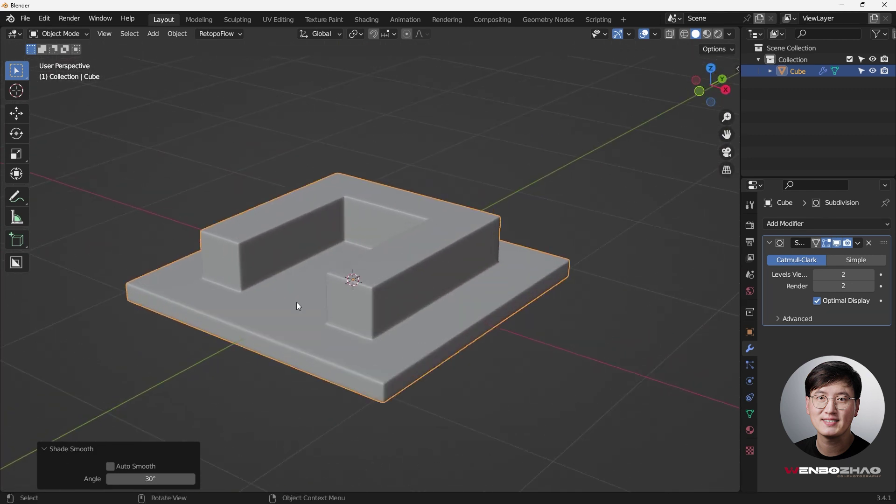
middle_drag(312, 272, 451, 300)
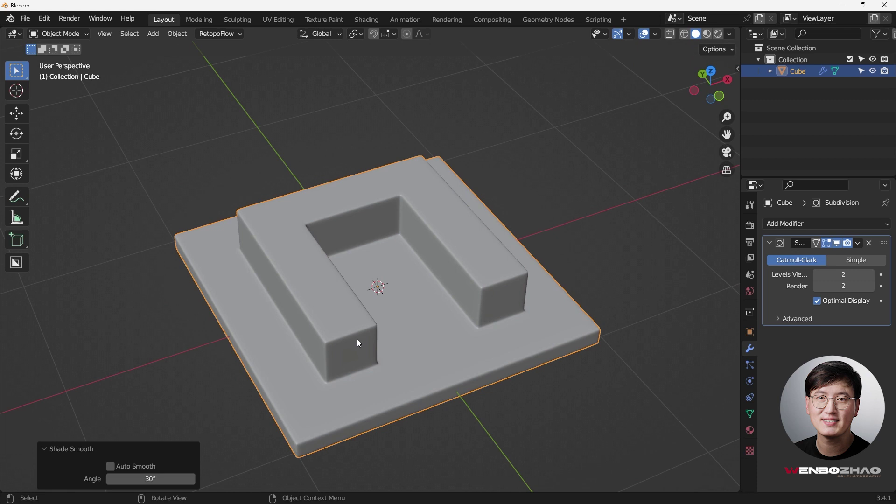
middle_drag(357, 343, 413, 290)
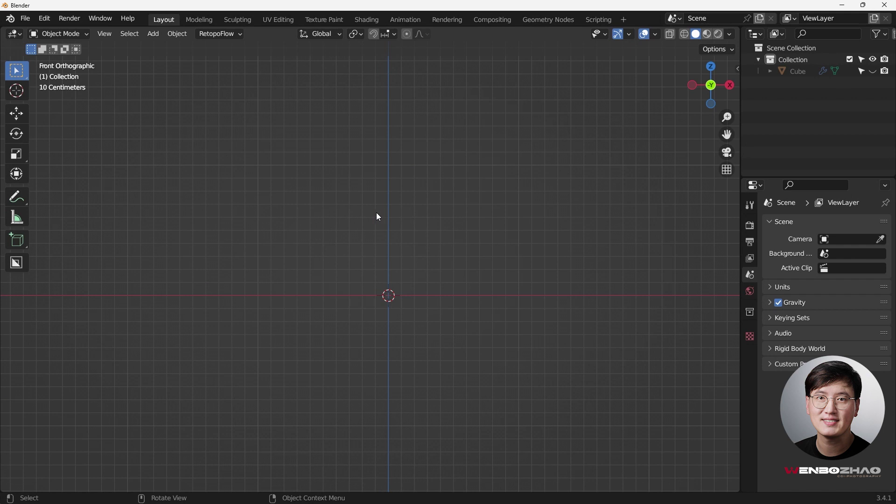
Add a new cube and flatten it along Z to 0.191.
key(shift+a)
mouse_move(388, 193)
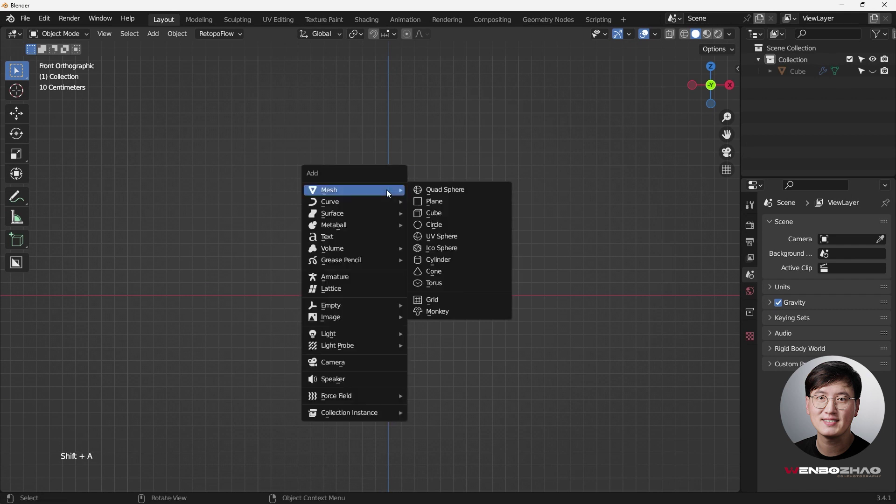
click(449, 214)
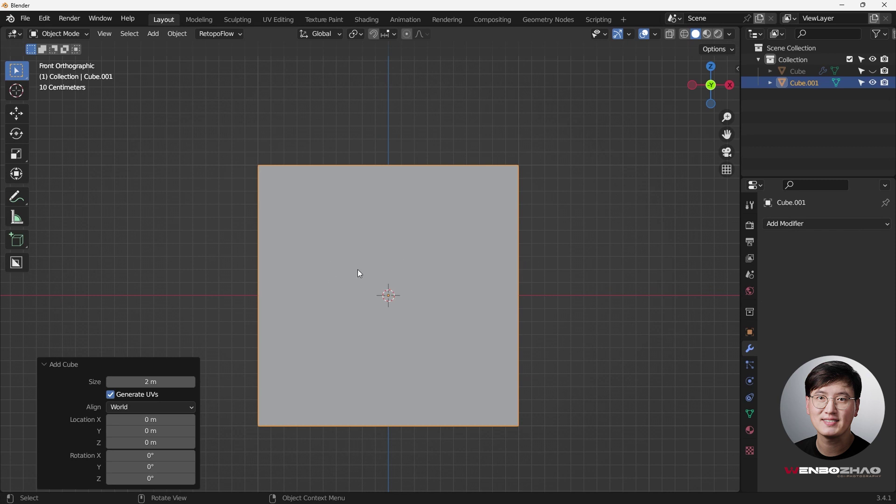
scroll(359, 271, down, 2)
shift+middle_drag(397, 224, 416, 197)
key(s)
key(z)
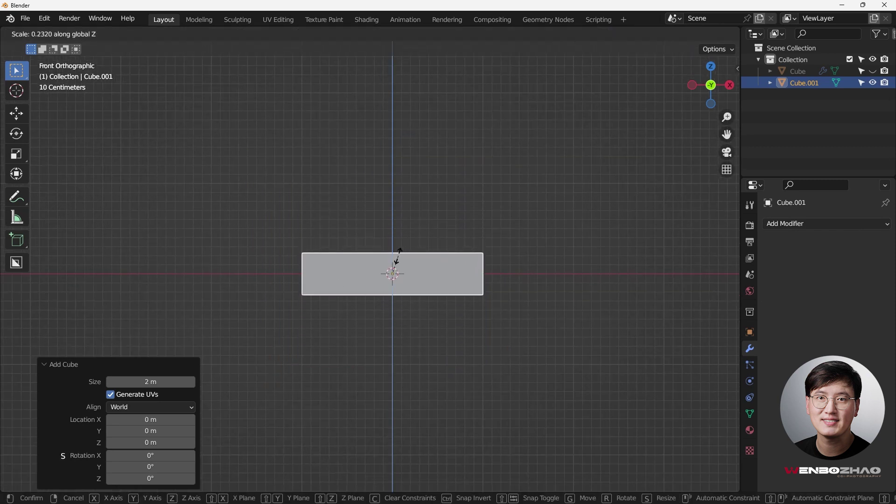
click(396, 259)
middle_drag(396, 259, 412, 295)
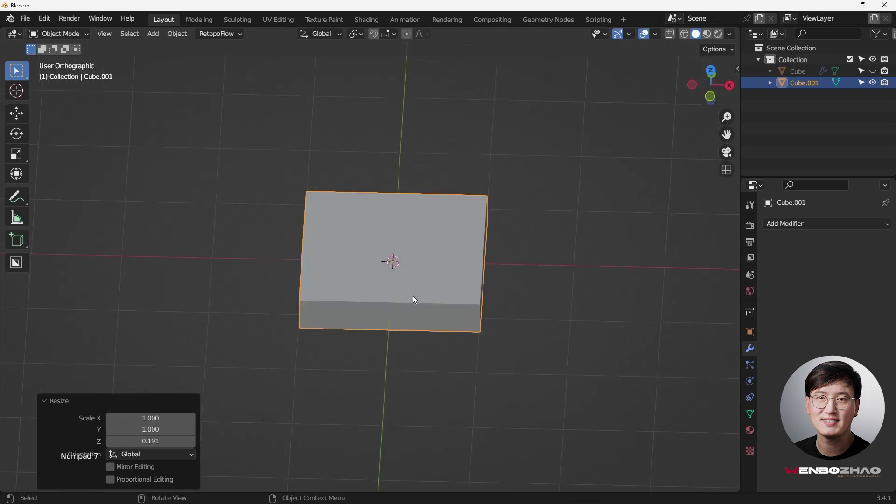
key(KP_7)
Apply the flattened cube's scale and enter Edit Mode.
key(Tab)
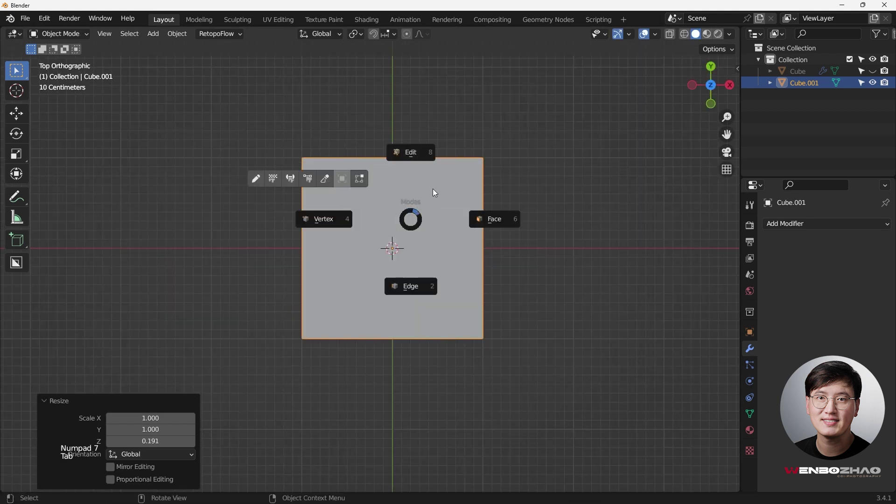
key(ctrl+a)
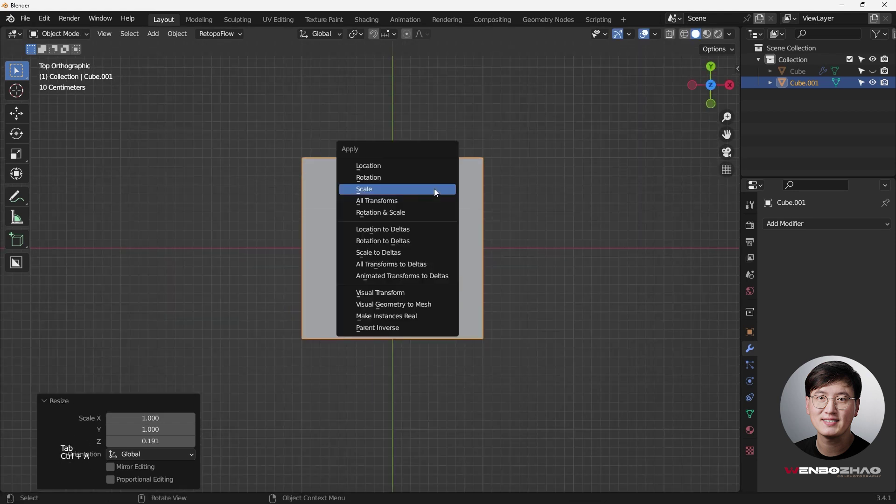
click(434, 188)
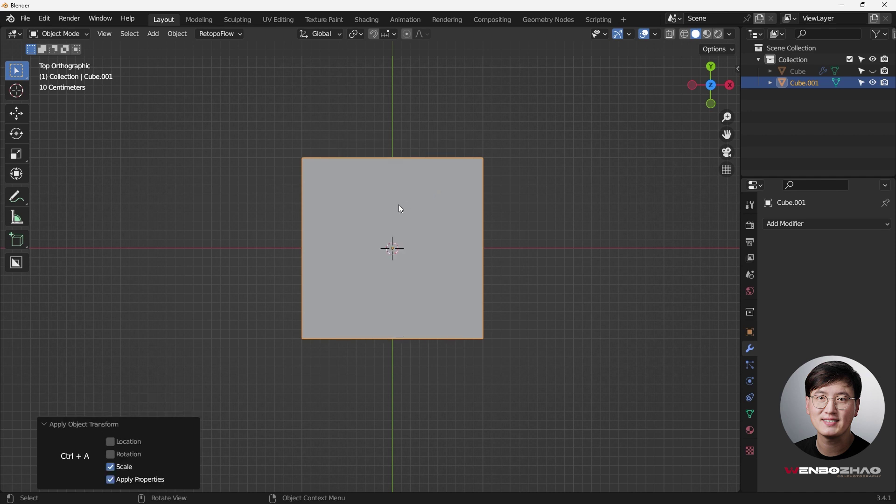
key(Tab)
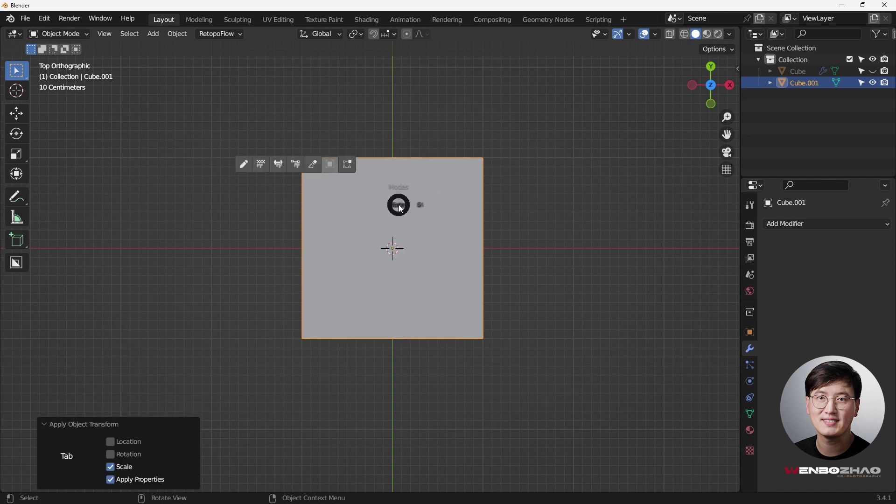
click(406, 125)
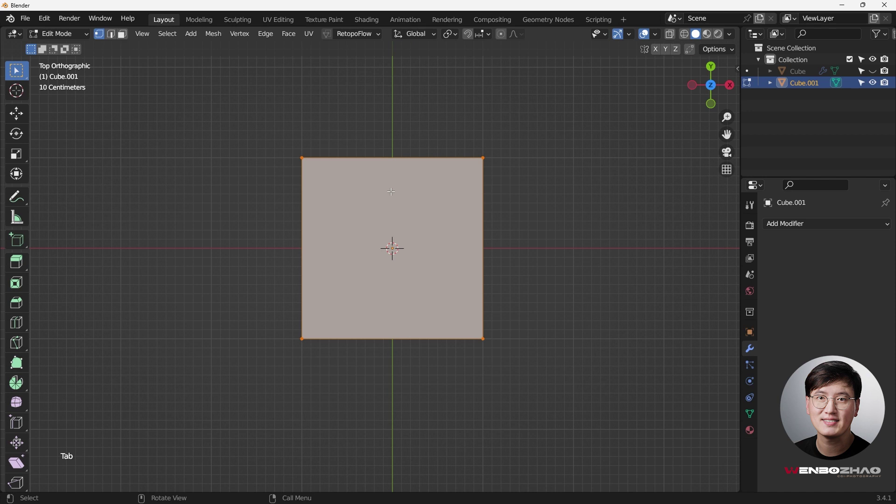
Add five evenly spaced horizontal loop cuts across the slab.
key(ctrl+t)
key(ctrl+z)
key(ctrl+r)
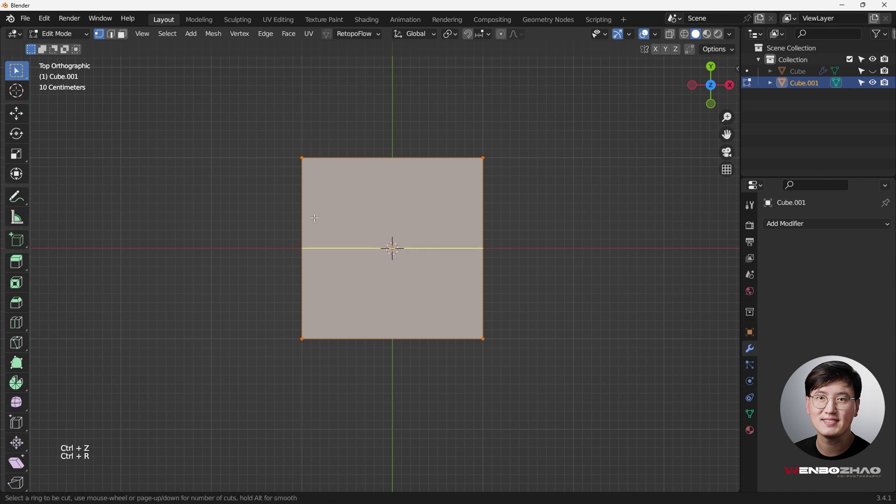
scroll(316, 218, up, 4)
click(315, 218)
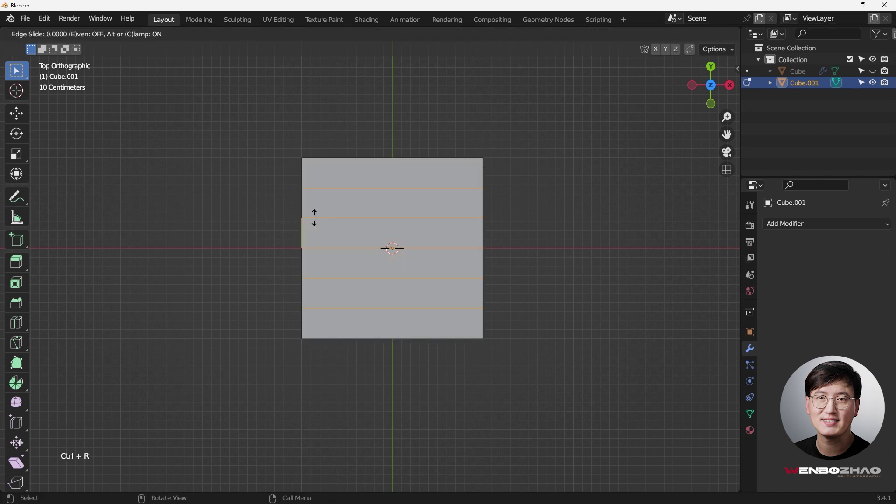
right_click(314, 218)
Add five evenly spaced vertical loop cuts, completing the 6×6 grid.
key(ctrl+r)
scroll(378, 204, up, 2)
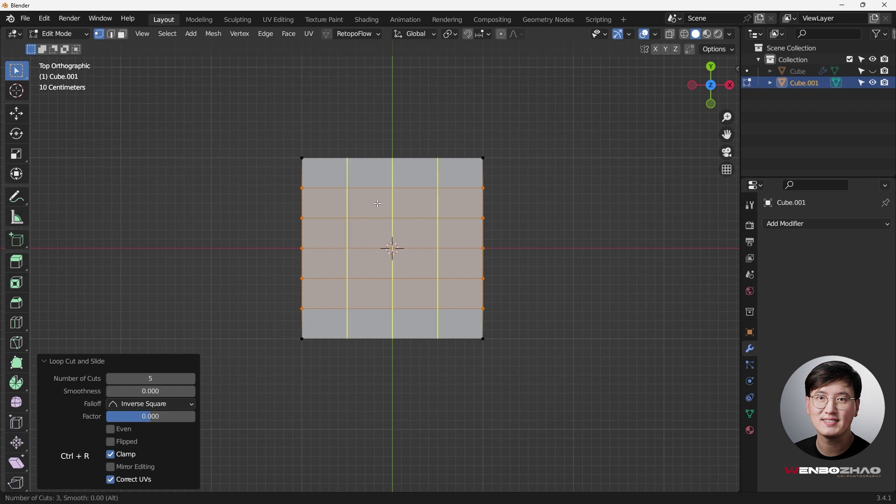
scroll(378, 203, up, 1)
scroll(378, 203, up, 1)
click(376, 201)
right_click(375, 202)
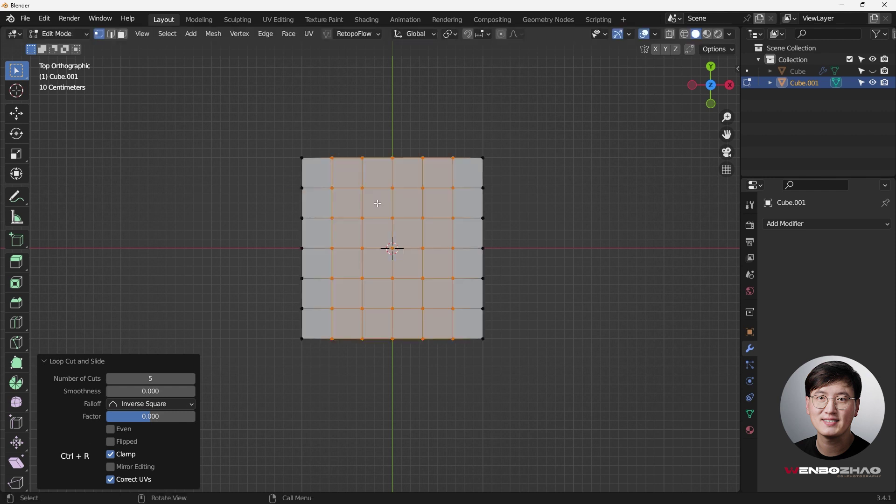
middle_drag(504, 215, 396, 261)
scroll(390, 273, up, 2)
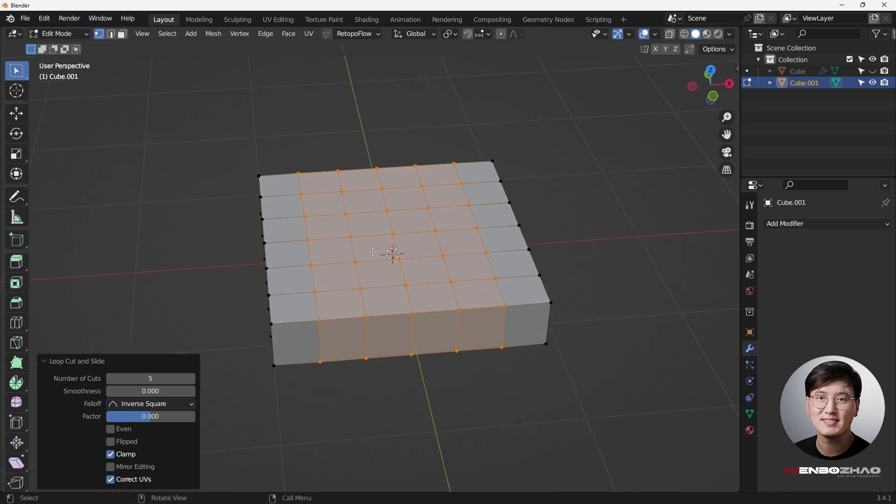
Select the front-centre block of faces and delete them to cut the U notch.
key(KP_7)
click(402, 351)
key(3)
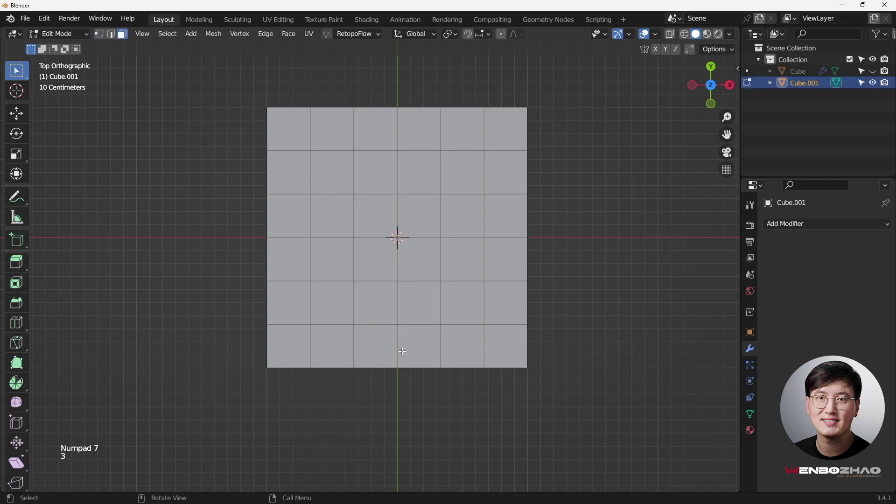
drag(355, 235, 436, 367)
middle_drag(436, 366, 403, 176)
ctrl+click(405, 238)
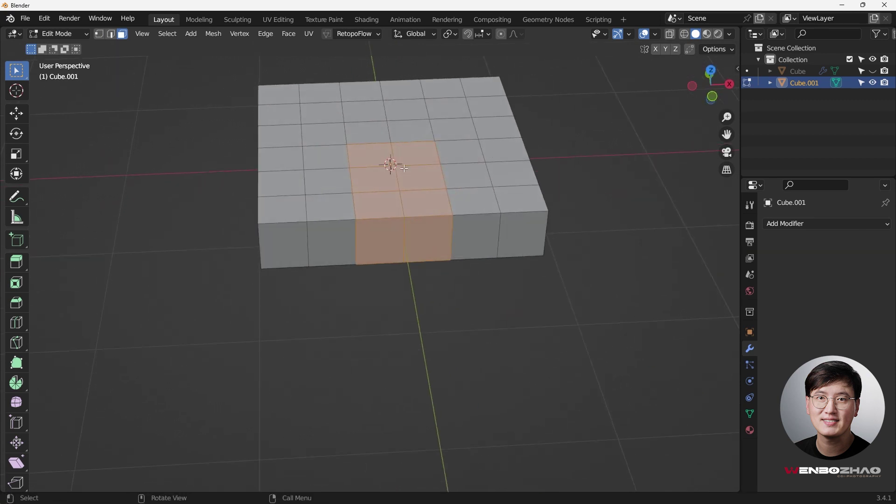
key(x)
click(404, 168)
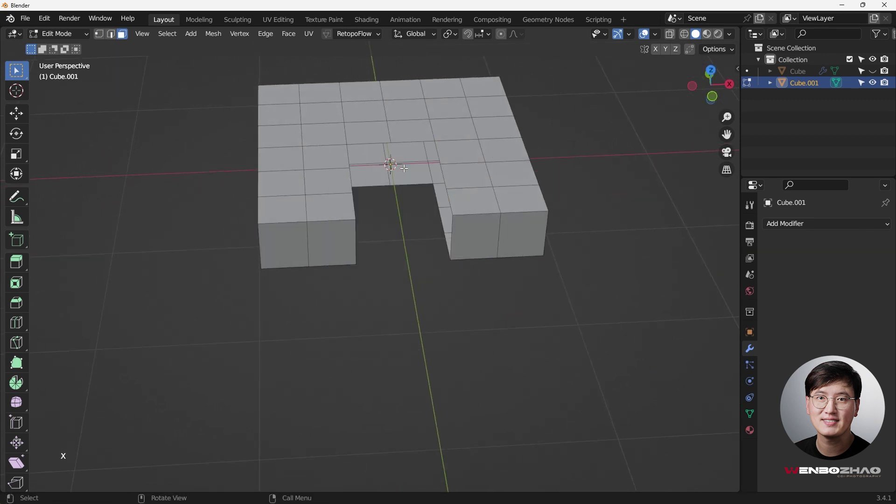
Fill the notch's open inner walls with new faces on each side.
mouse_move(404, 168)
middle_down()
mouse_move(391, 236)
mouse_move(332, 178)
mouse_move(228, 269)
middle_up()
key(1)
click(333, 167)
mouse_move(238, 222)
ctrl+right_down()
mouse_move(236, 326)
mouse_move(289, 301)
ctrl+right_up()
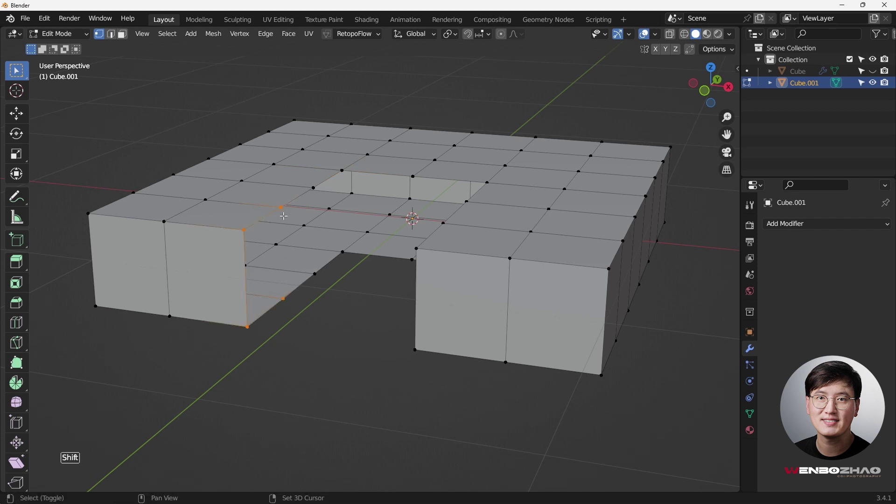
middle_drag(283, 212, 313, 264)
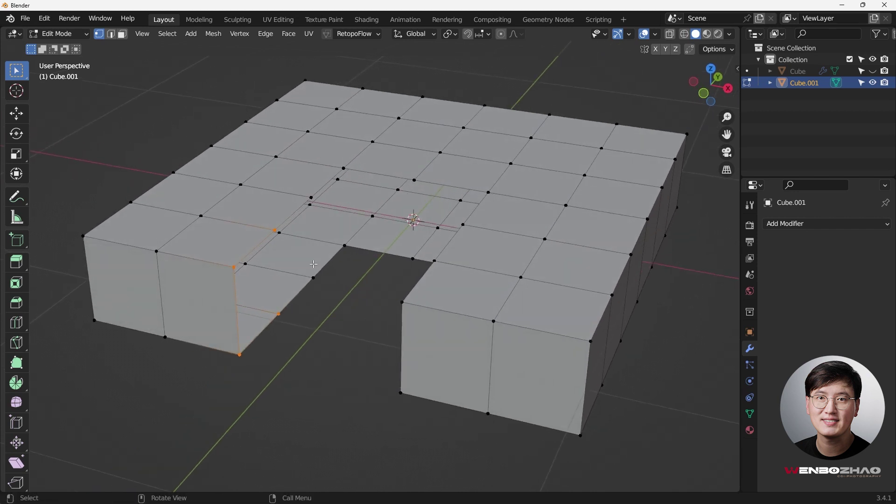
key(f)
mouse_move(284, 234)
middle_down()
mouse_move(274, 211)
mouse_move(268, 236)
middle_up()
click(266, 250)
shift+click(261, 300)
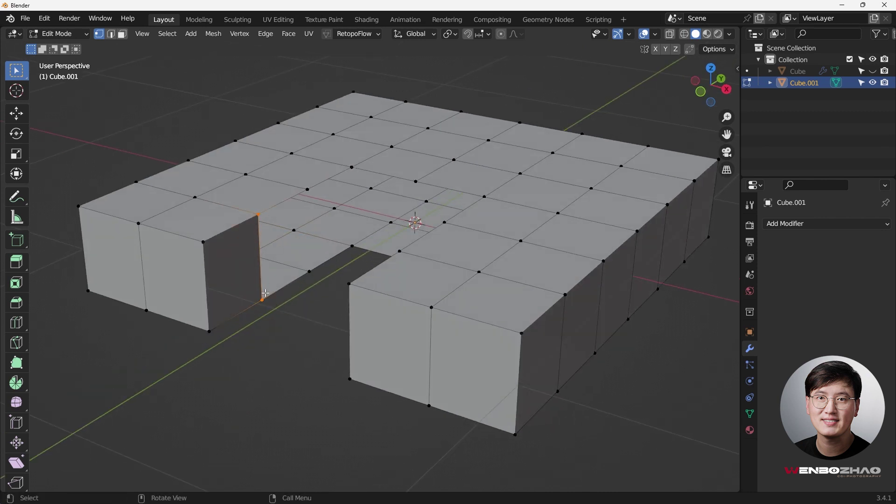
middle_drag(298, 314, 359, 320)
key(f)
key(f)
key(f)
key(f)
key(f)
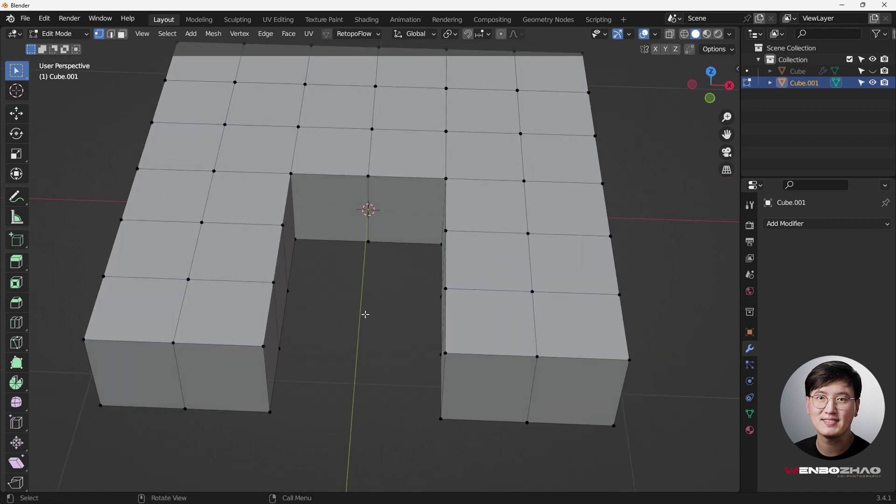
Select the inner ring of top faces around the U's opening in top view.
key(KP_7)
scroll(358, 316, down, 1)
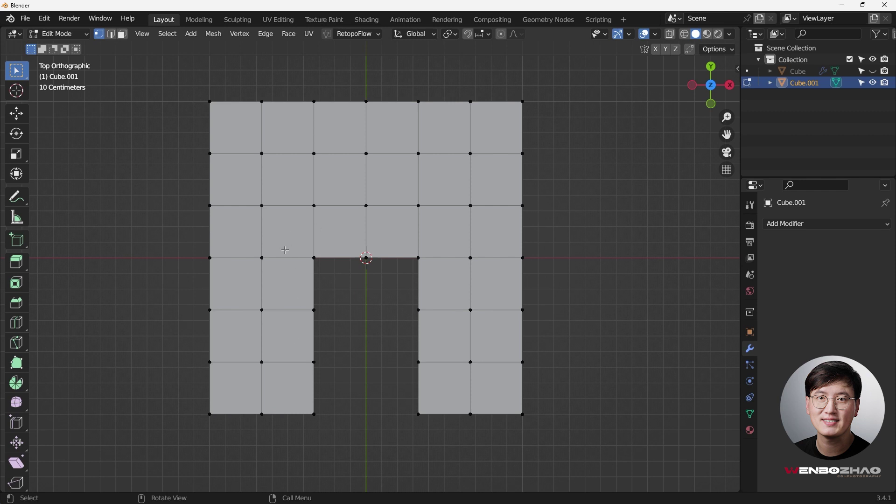
key(3)
click(295, 372)
shift+click(293, 330)
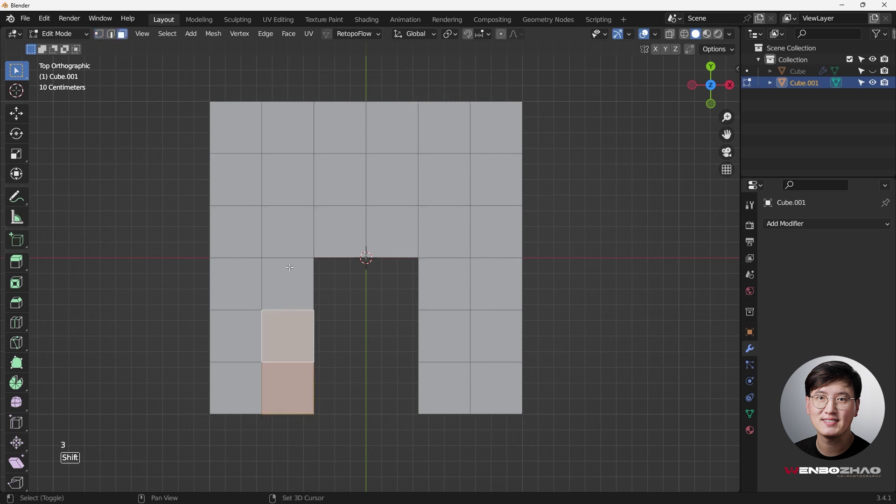
shift+click(288, 245)
shift+click(290, 261)
shift+drag(298, 187, 436, 216)
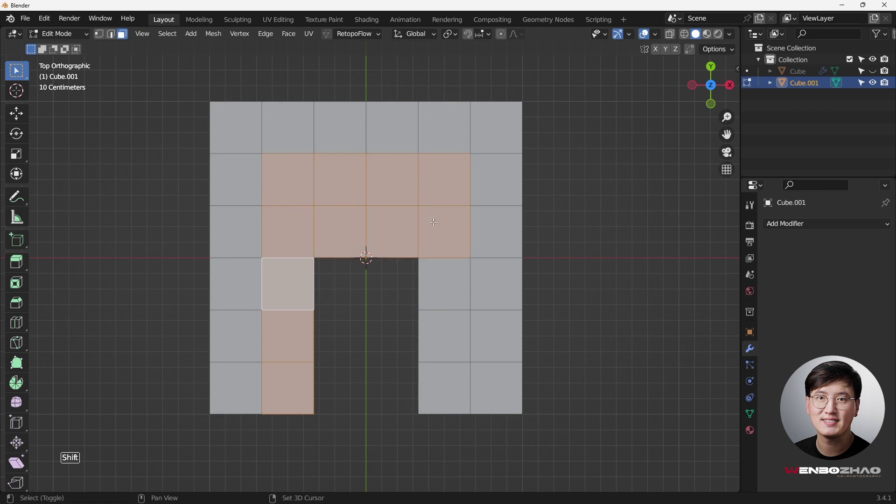
shift+drag(446, 252, 448, 359)
shift+click(448, 380)
middle_drag(448, 380, 449, 304)
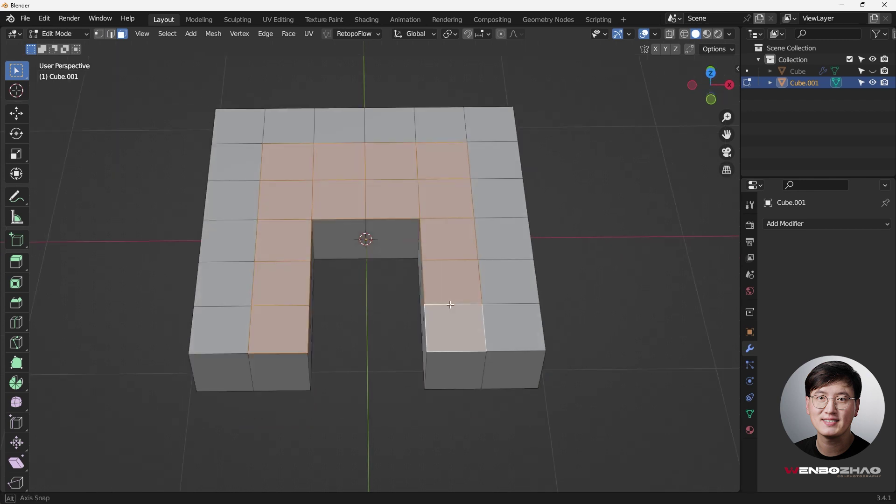
Extrude the selected faces upward about 0.31 m and inspect the raised walls.
key(KP_1)
key(e)
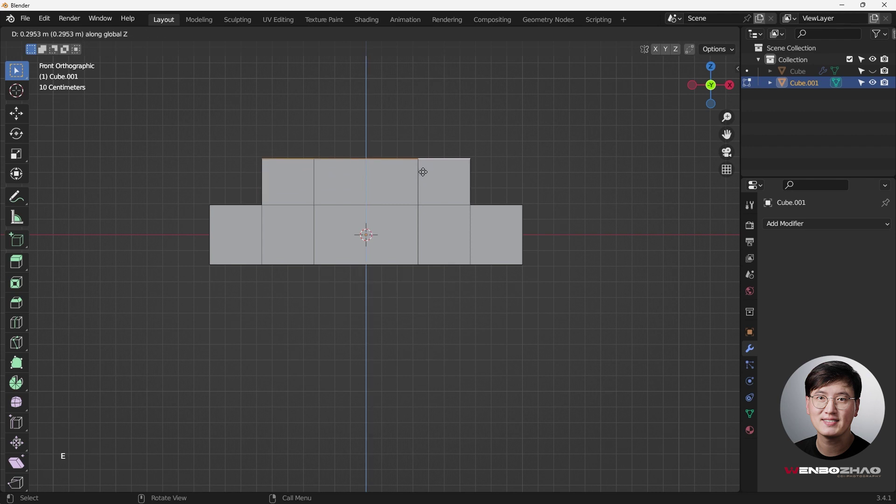
click(426, 174)
middle_drag(426, 174, 439, 289)
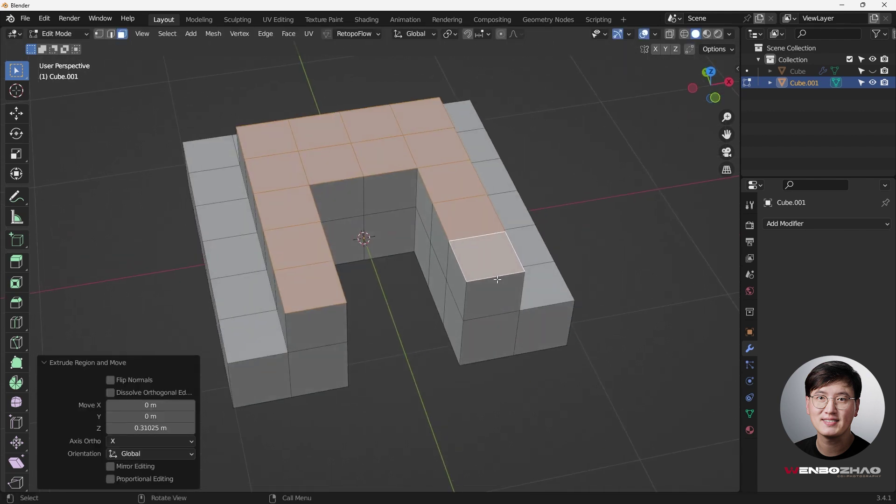
scroll(444, 325, down, 4)
click(536, 314)
scroll(508, 317, up, 6)
middle_drag(508, 317, 467, 337)
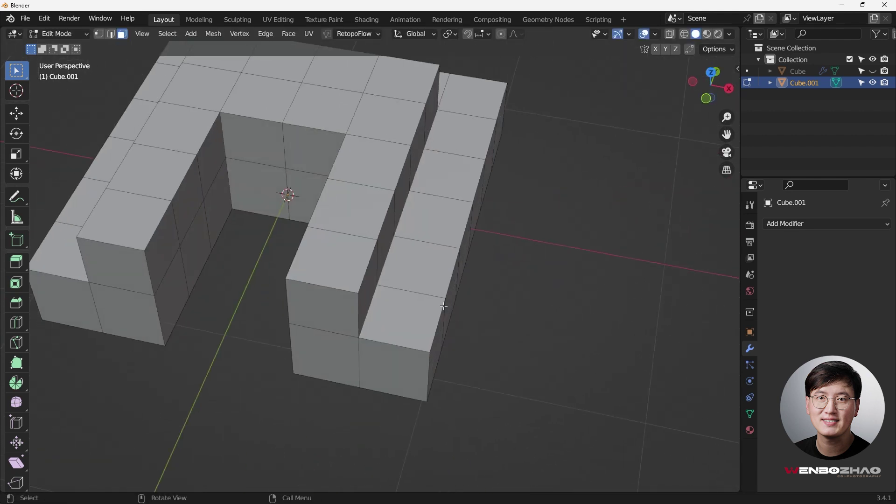
scroll(466, 344, down, 3)
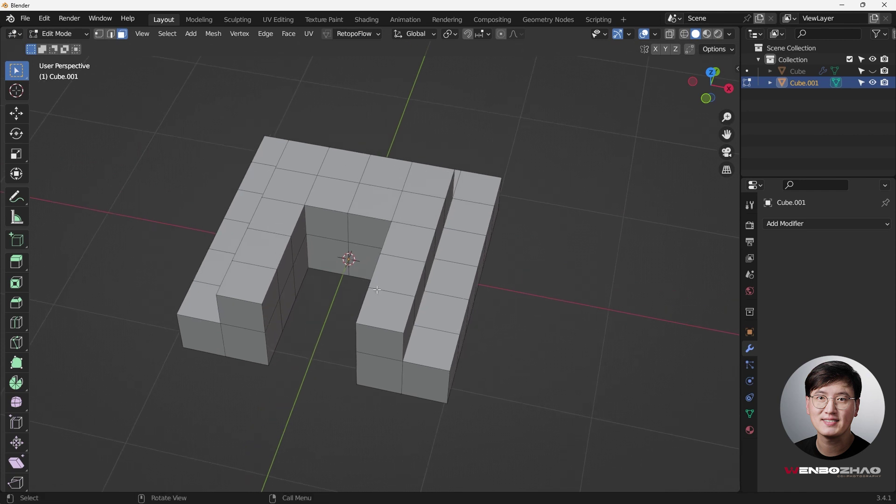
middle_drag(498, 293, 522, 266)
scroll(430, 206, down, 2)
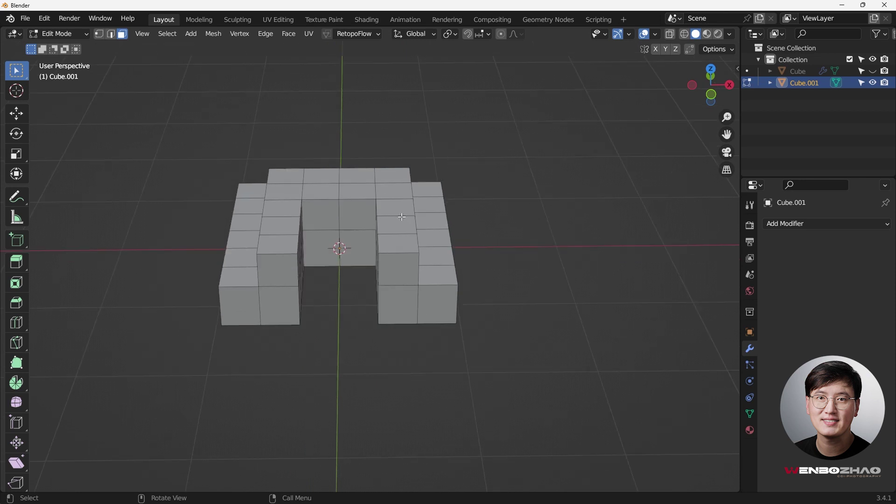
middle_drag(430, 205, 433, 300)
scroll(433, 300, up, 3)
scroll(439, 295, up, 1)
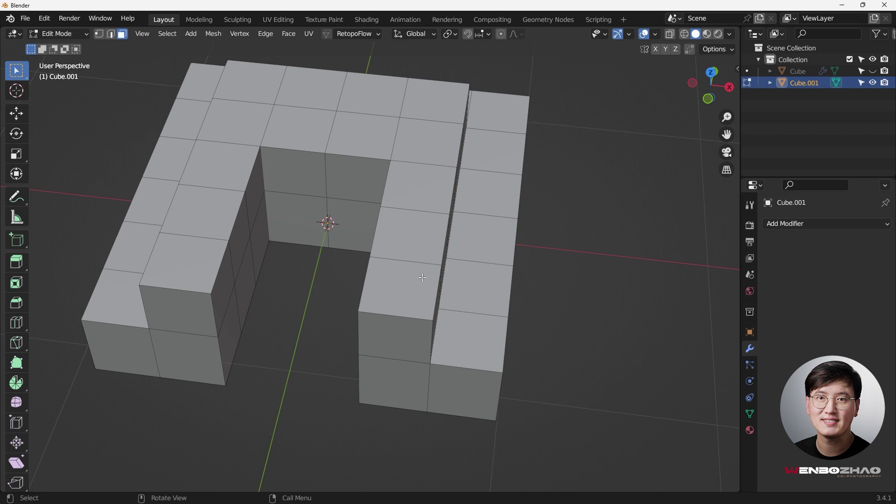
scroll(423, 278, down, 2)
In edge mode, run Select Sharp Edges at 30° to pick every crease of the U slab.
middle_drag(415, 279, 337, 200)
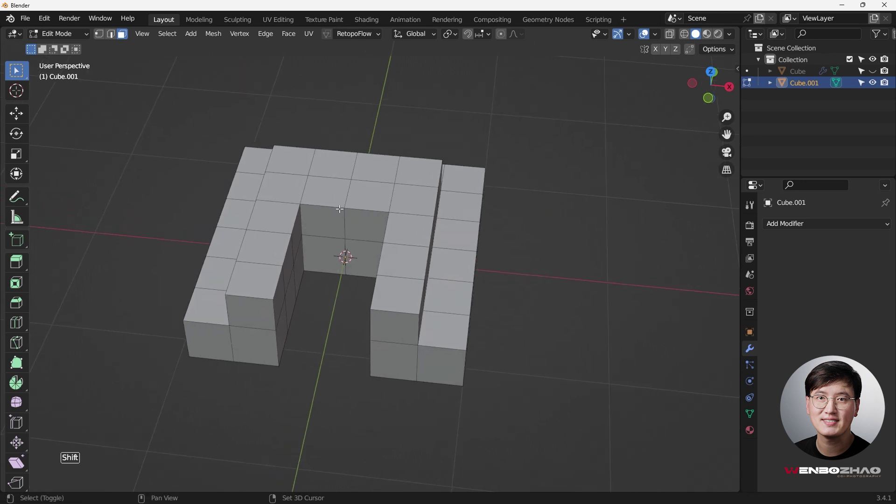
click(167, 34)
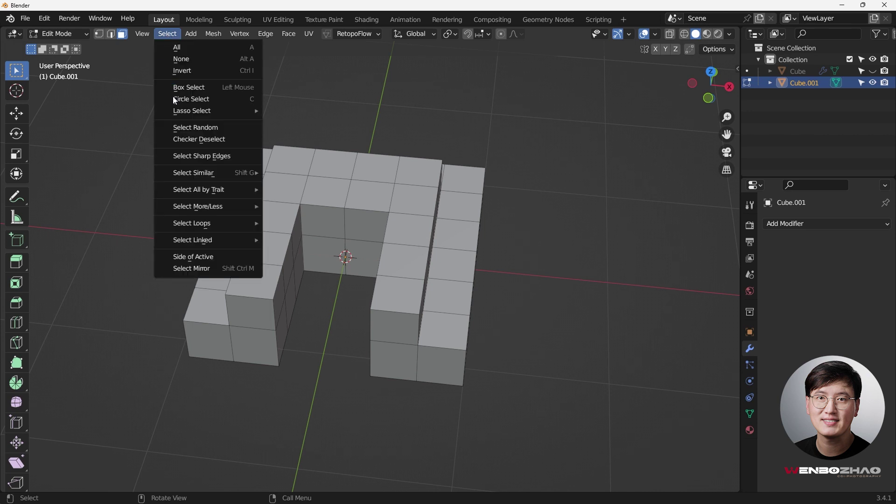
click(192, 155)
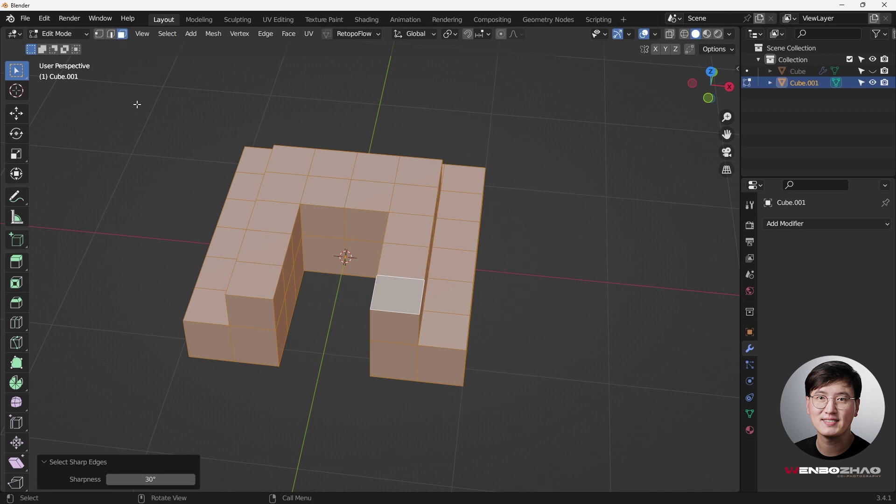
key(2)
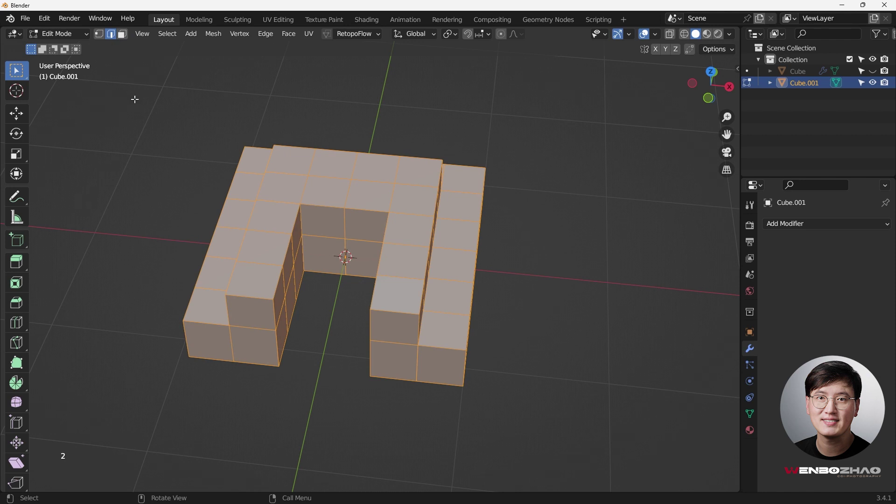
click(147, 106)
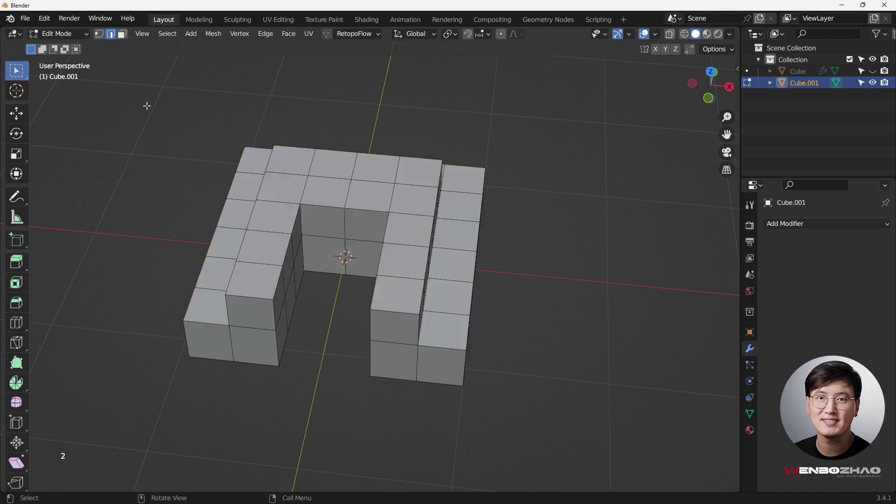
click(166, 34)
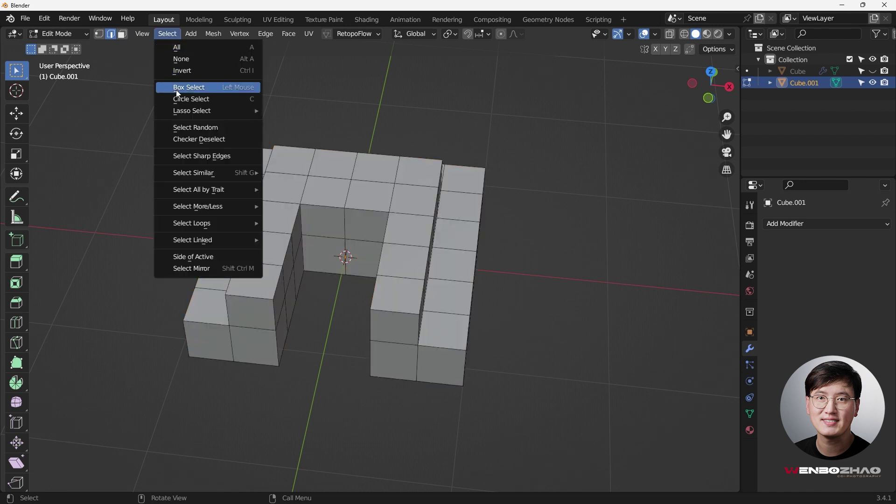
click(203, 156)
middle_drag(402, 205, 343, 295)
scroll(343, 295, down, 3)
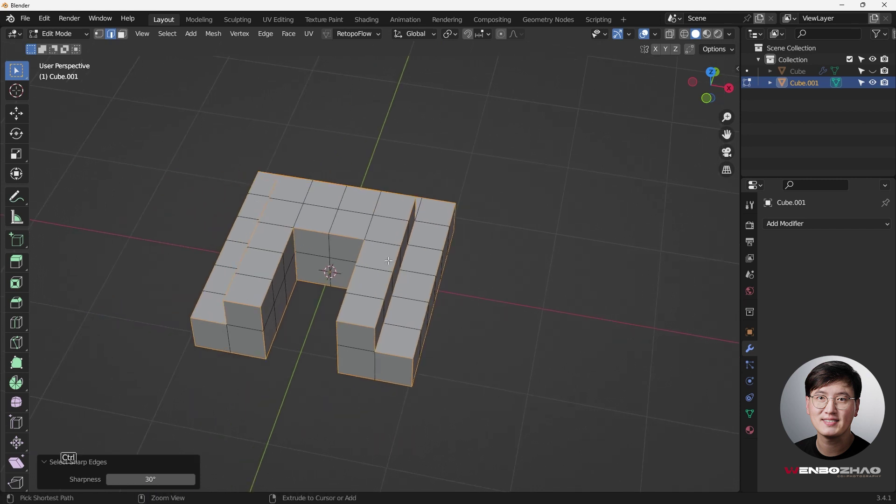
Bevel the selected sharp edges with 2 segments and a 0.0144 m width, then deselect.
key(ctrl+b)
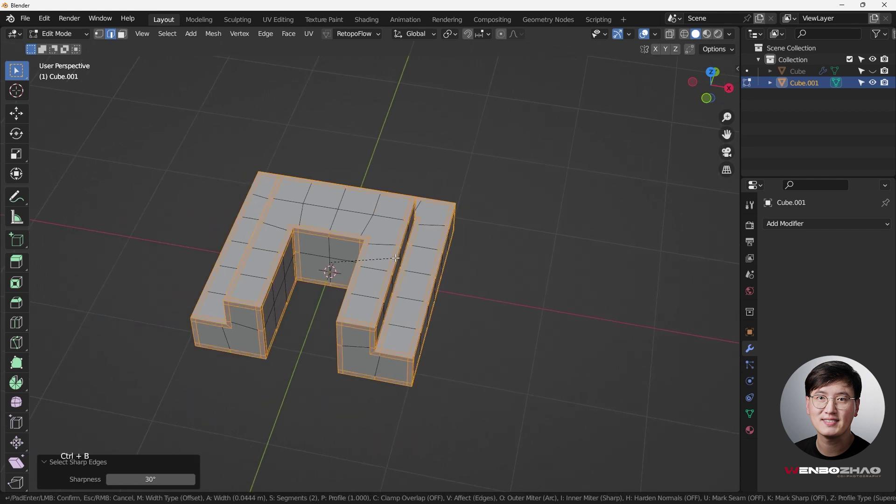
click(396, 258)
middle_drag(396, 258, 200, 239)
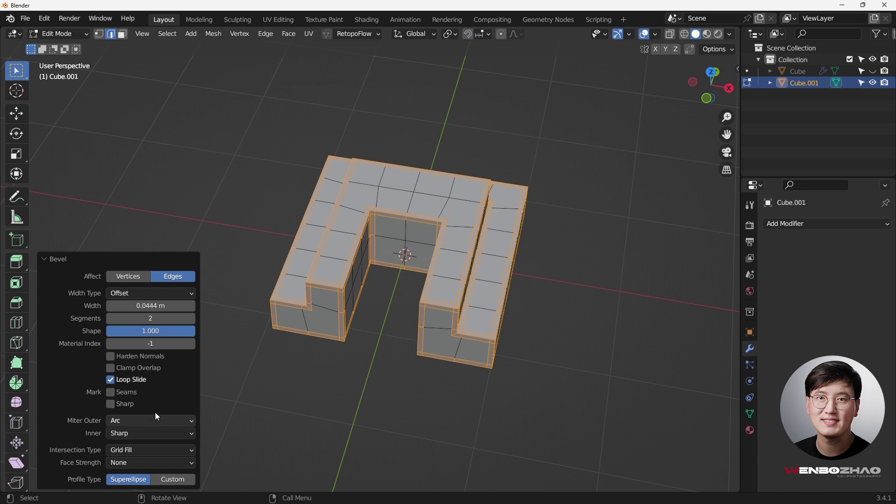
scroll(382, 279, up, 6)
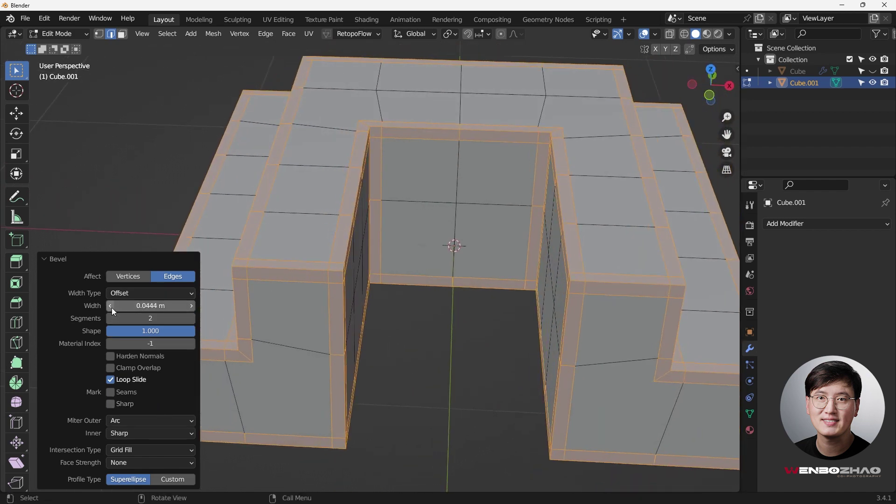
click(111, 306)
click(111, 305)
click(111, 305)
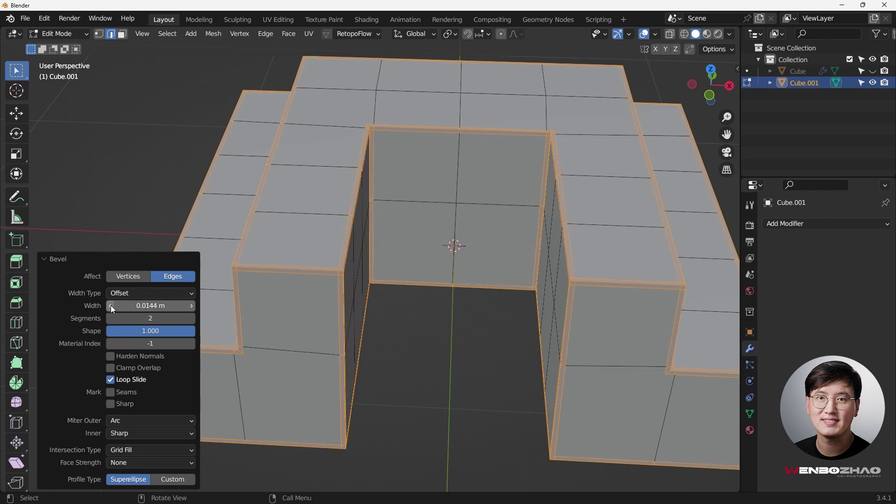
scroll(419, 306, down, 3)
middle_drag(419, 305, 383, 275)
click(635, 228)
In vertex mode, join two corner vertices on the first inner wall with a diagonal edge.
key(1)
scroll(360, 297, down, 2)
scroll(306, 296, up, 6)
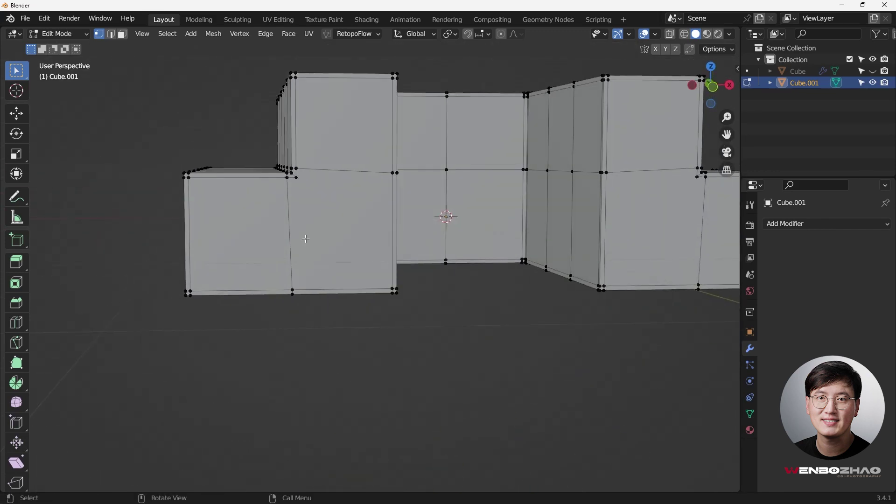
scroll(305, 239, up, 2)
key(shift+b)
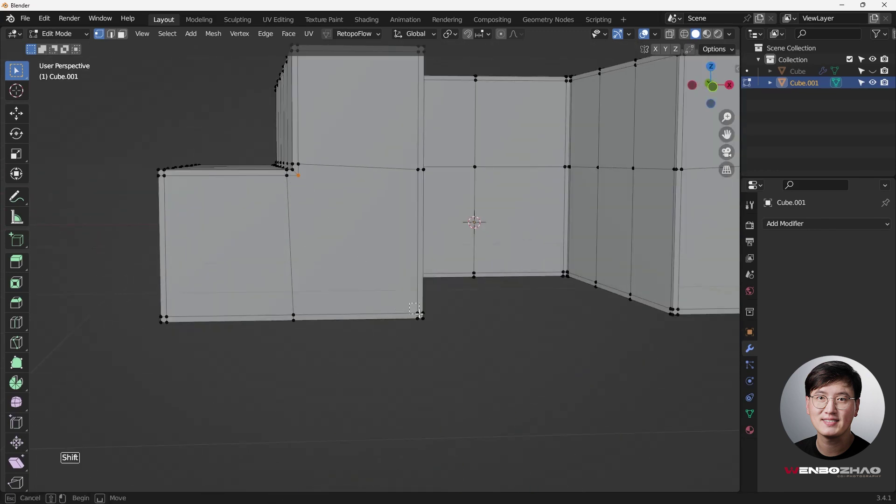
drag(420, 314, 414, 308)
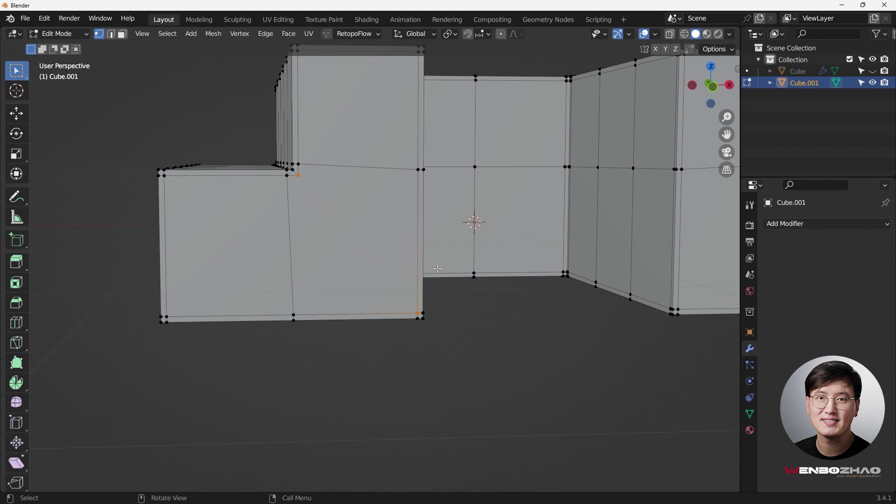
key(j)
scroll(437, 269, down, 3)
Select the right wall's bottom-left and upper step-corner vertices, viewing the mesh from above.
middle_drag(444, 270, 486, 274)
scroll(486, 274, up, 5)
key(shift+b)
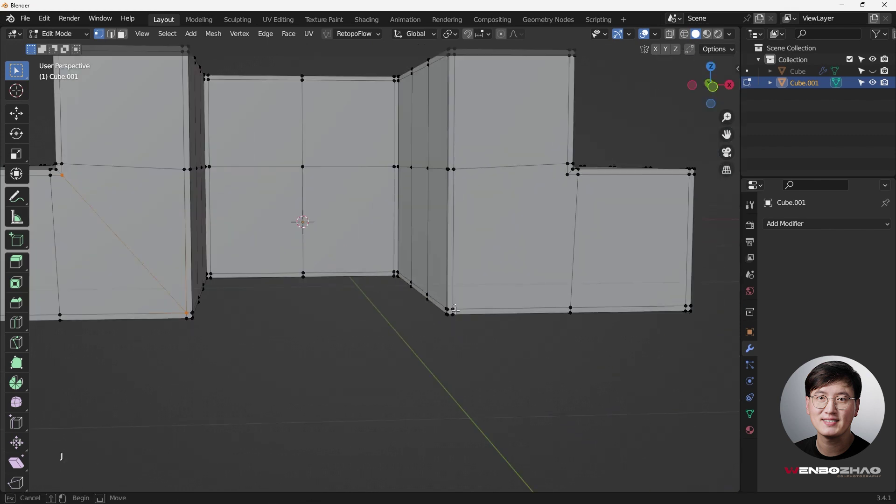
drag(455, 309, 449, 305)
shift+click(567, 175)
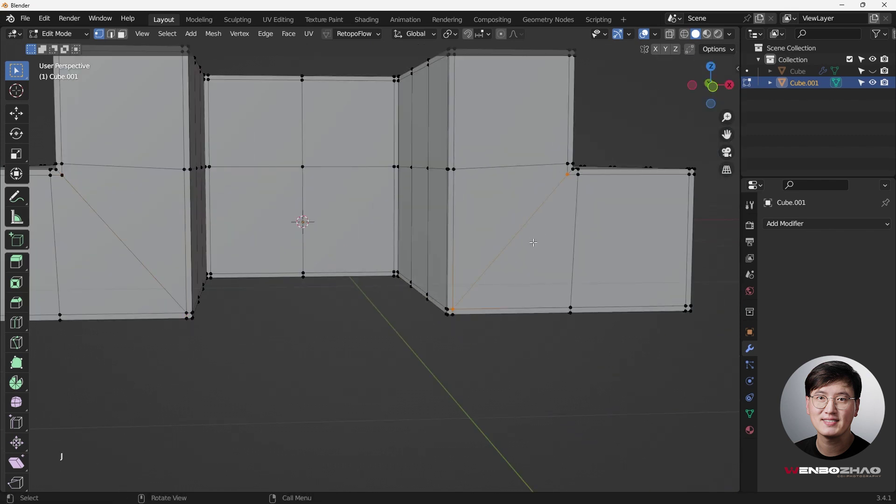
scroll(534, 243, down, 4)
middle_drag(533, 243, 428, 243)
scroll(432, 302, up, 3)
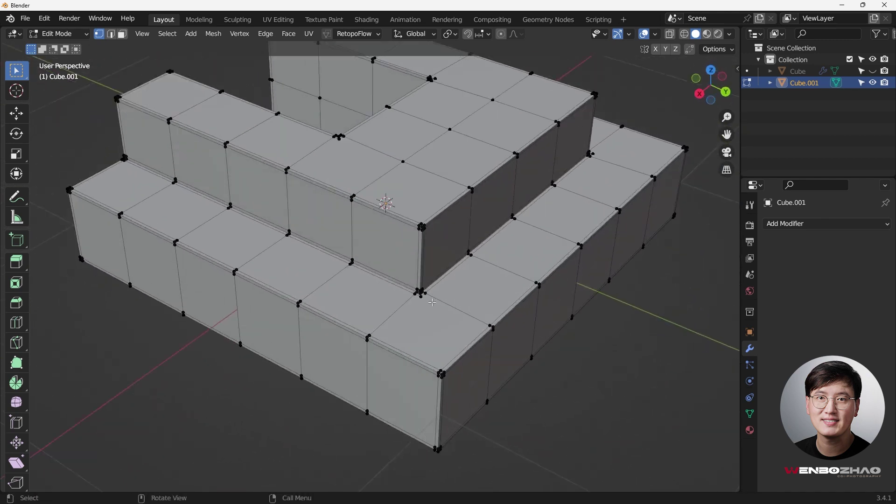
scroll(432, 302, up, 2)
scroll(417, 302, down, 3)
middle_drag(386, 220, 394, 220)
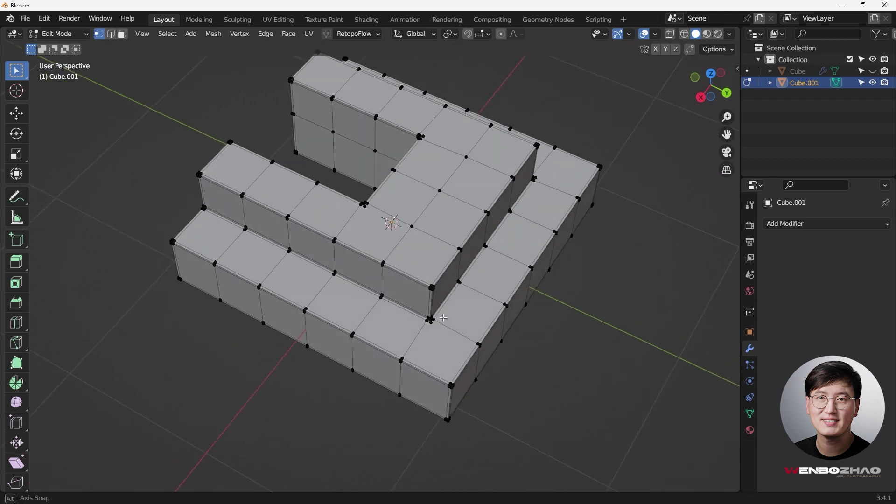
scroll(443, 218, down, 1)
middle_drag(465, 210, 448, 264)
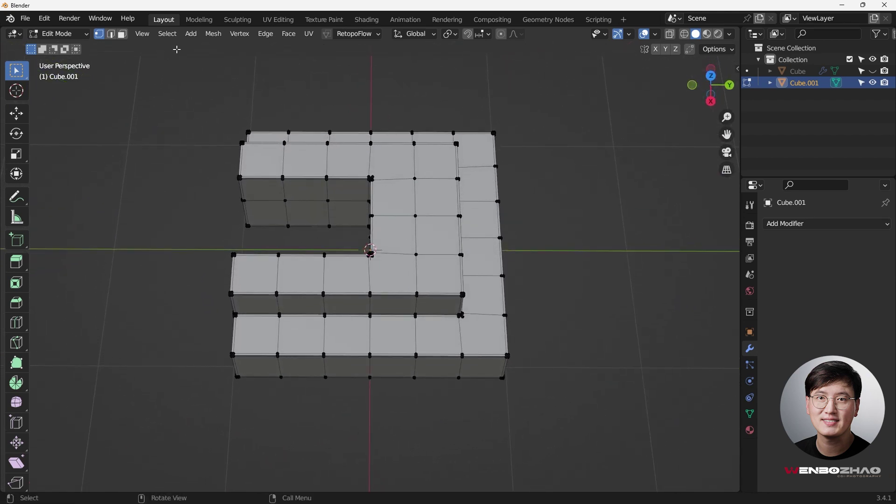
Select all faces with more than four vertices using Faces by Sides, Greater Than 4.
click(173, 37)
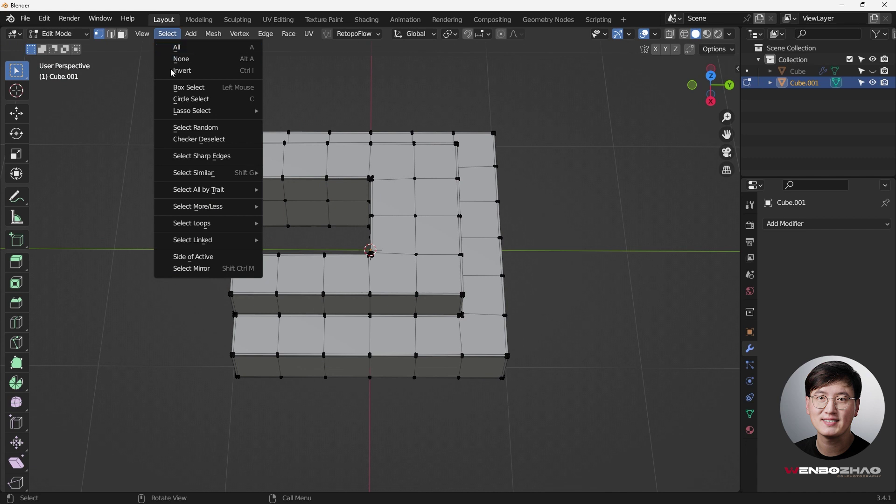
mouse_move(204, 195)
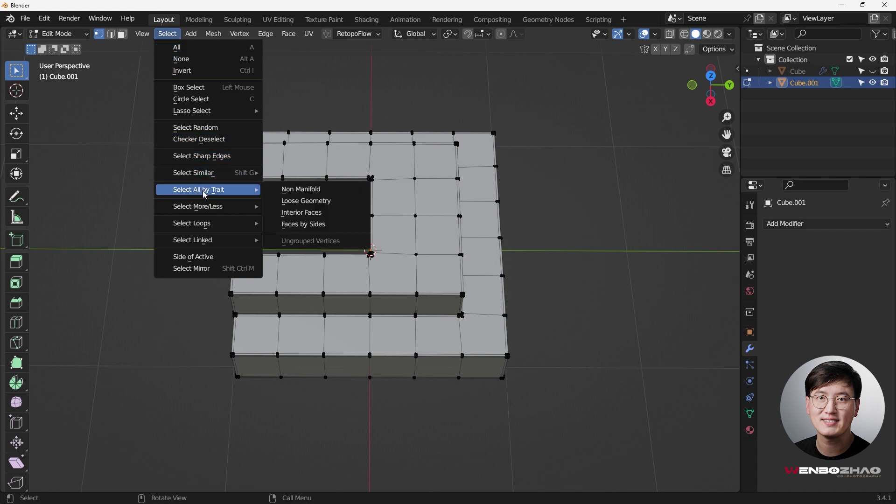
click(309, 226)
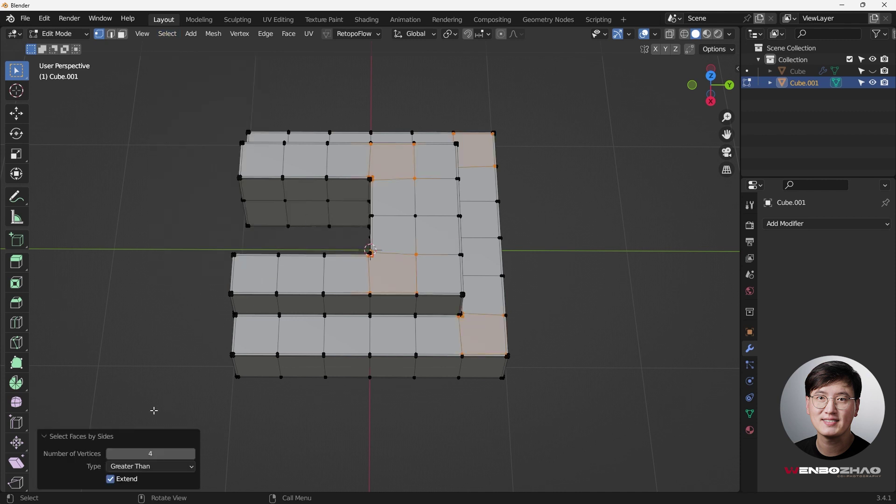
click(149, 466)
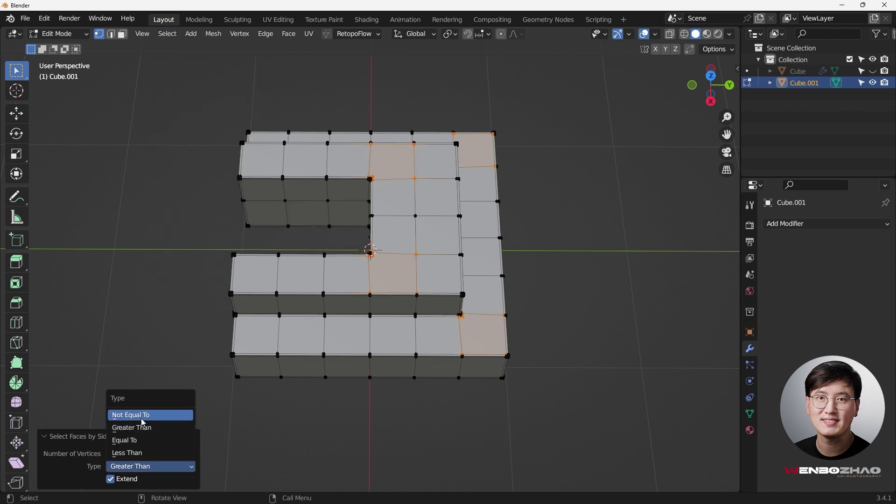
click(141, 440)
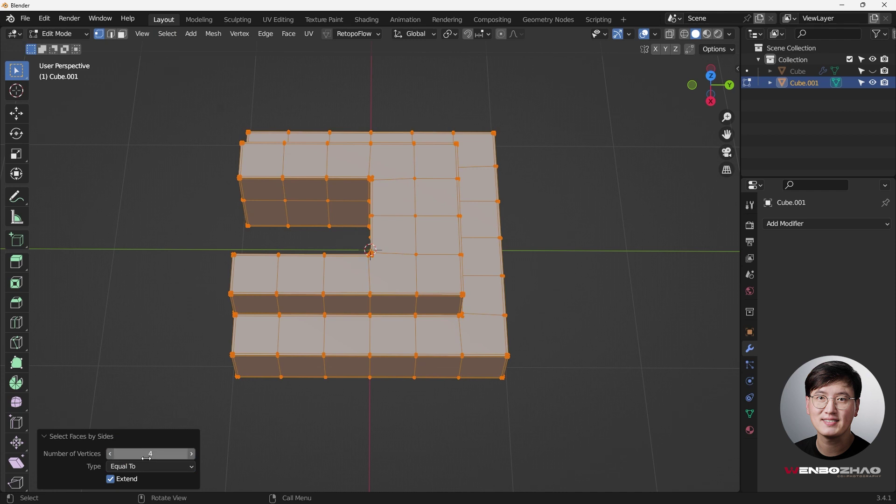
click(152, 467)
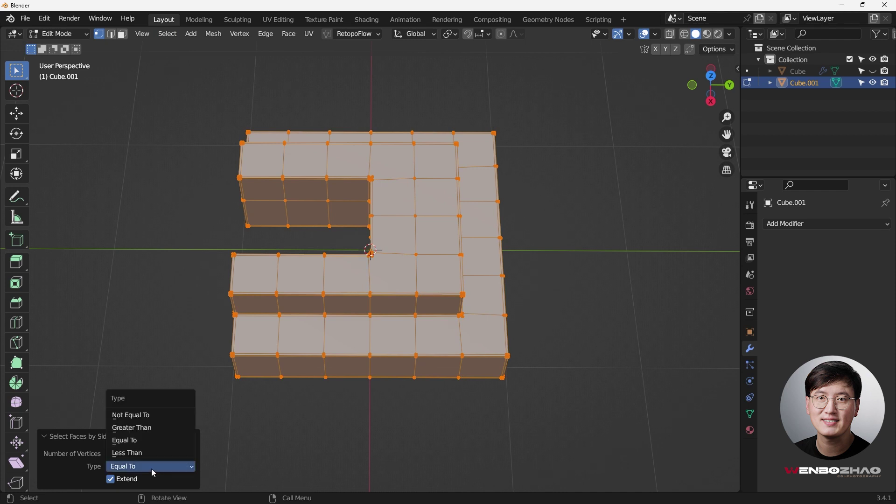
click(155, 429)
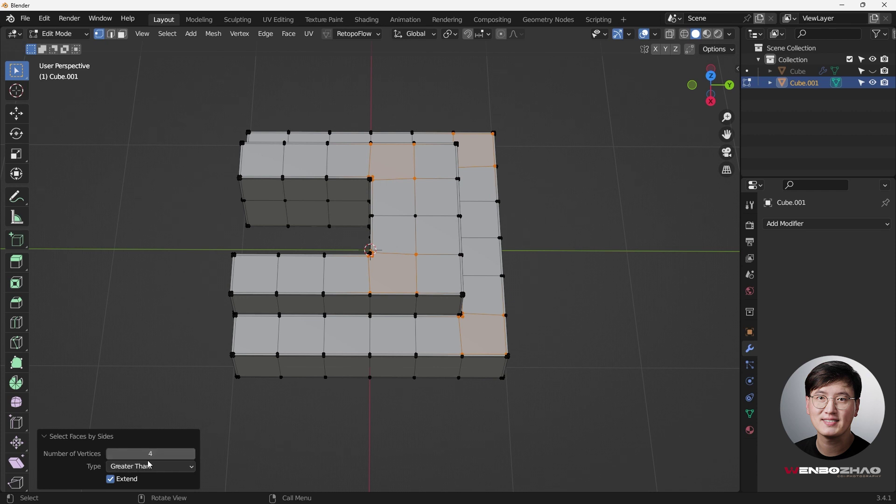
middle_drag(447, 346, 439, 149)
Deselect the n-gons and connect two step-corner vertices with a new edge.
scroll(381, 290, up, 5)
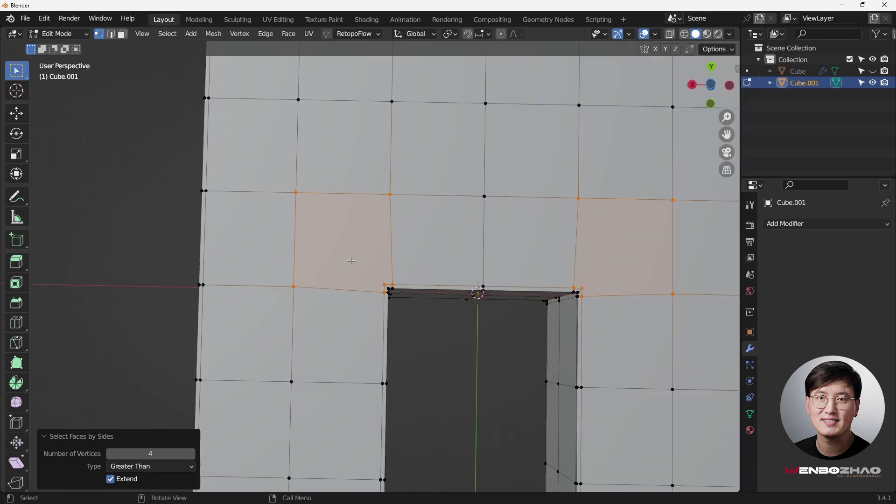
key(alt+a)
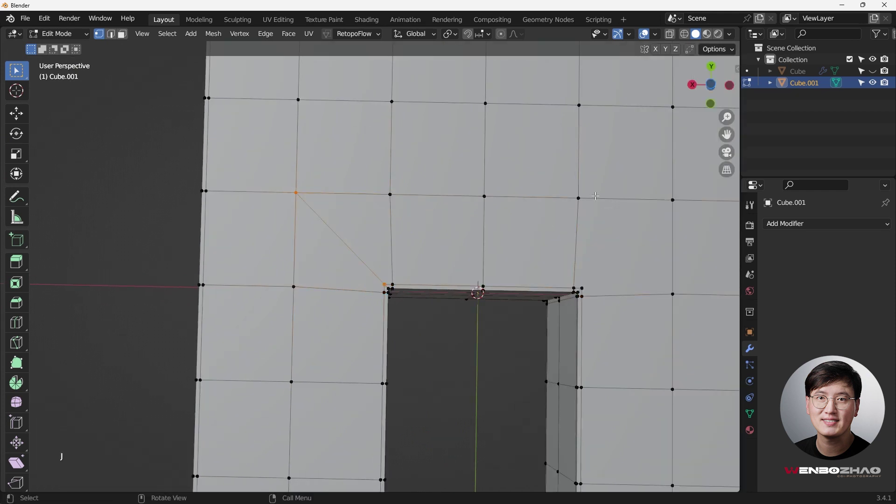
click(663, 196)
shift+click(589, 284)
key(j)
scroll(624, 279, down, 5)
Connect two more vertex pairs with edges, including the front corner vertex.
middle_drag(625, 279, 530, 399)
scroll(531, 398, up, 5)
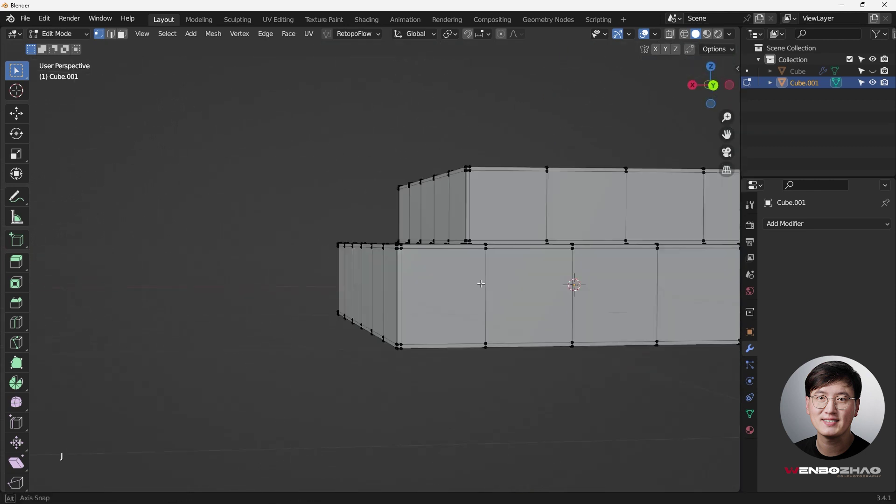
middle_drag(574, 282, 397, 350)
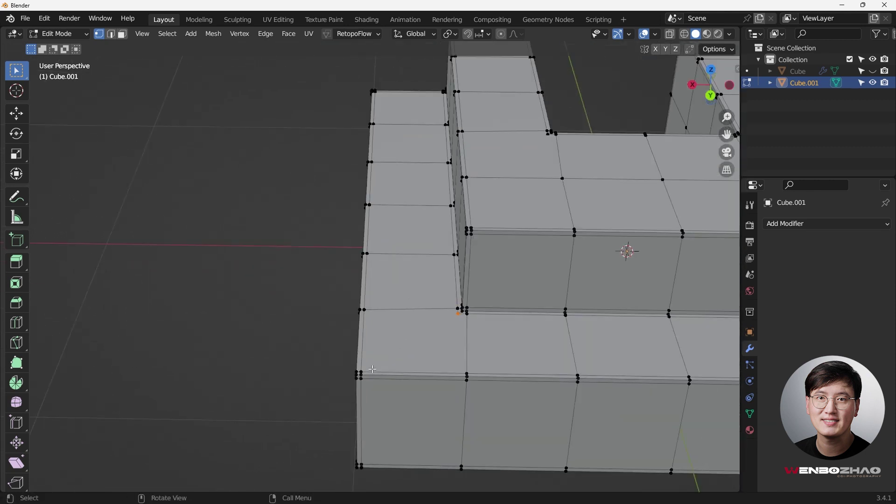
scroll(348, 368, up, 4)
scroll(586, 260, down, 4)
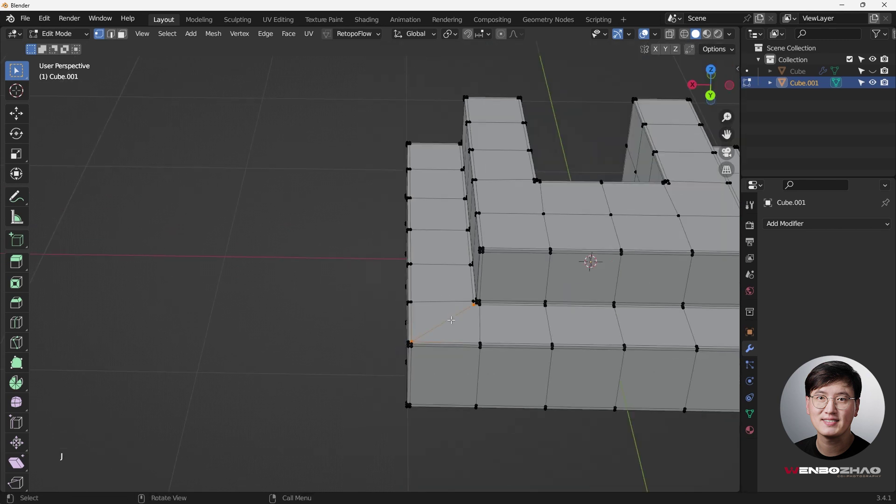
key(j)
middle_drag(586, 260, 409, 231)
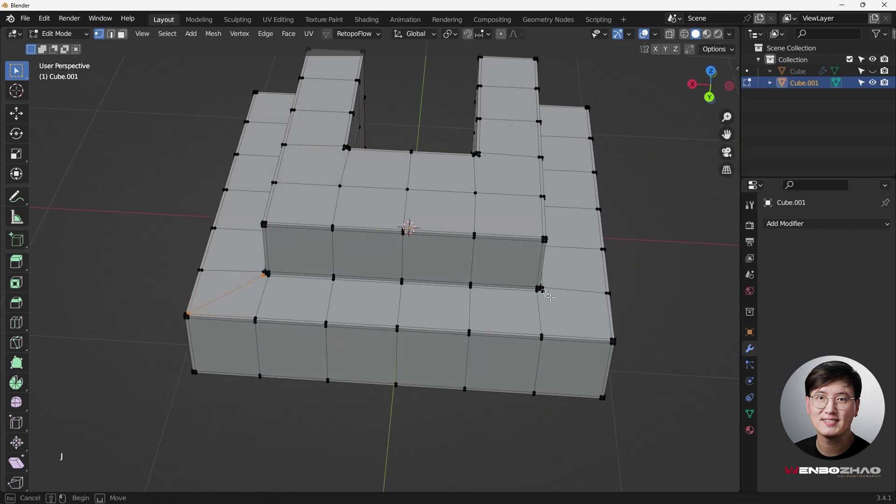
scroll(549, 293, up, 5)
shift+click(620, 340)
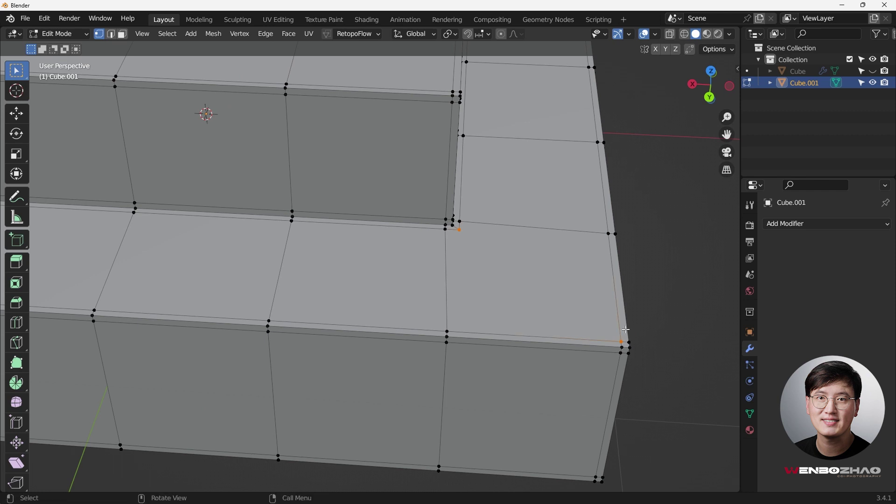
key(j)
Select the inner step-corner vertices and join another inner-corner vertex pair with an edge.
scroll(532, 269, down, 5)
scroll(444, 212, up, 4)
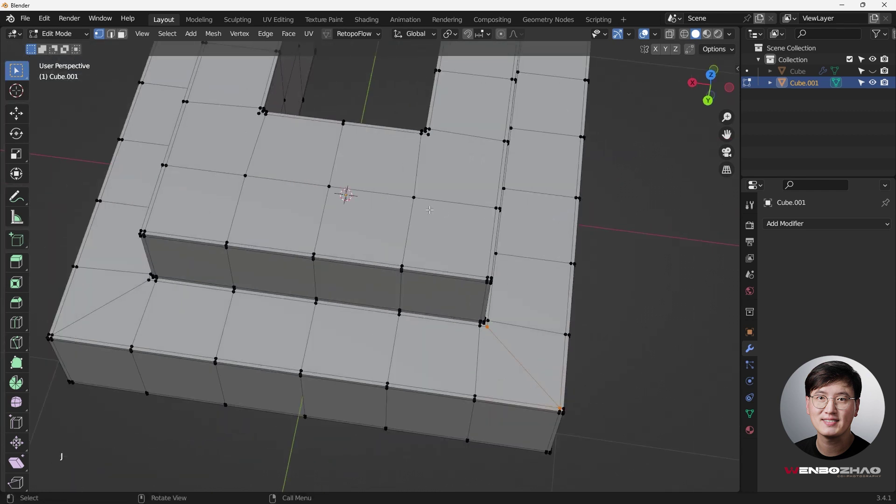
scroll(413, 194, up, 2)
scroll(418, 199, down, 4)
scroll(439, 164, up, 3)
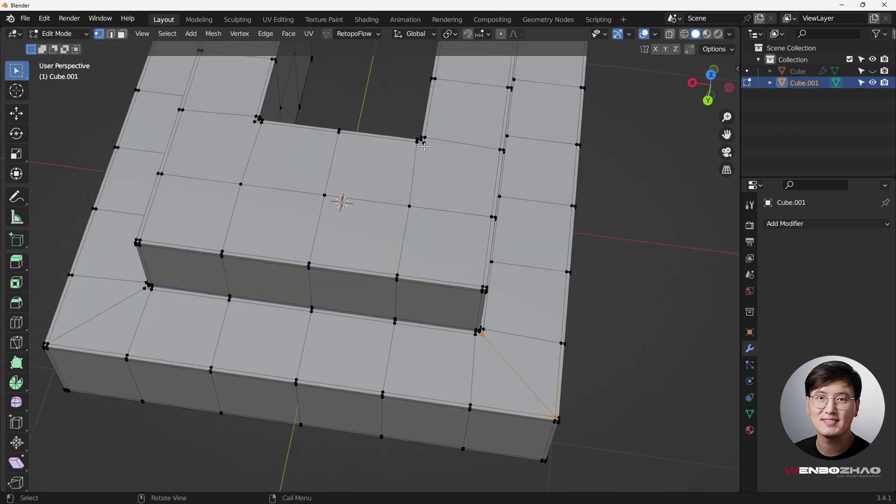
key(b)
scroll(426, 148, up, 3)
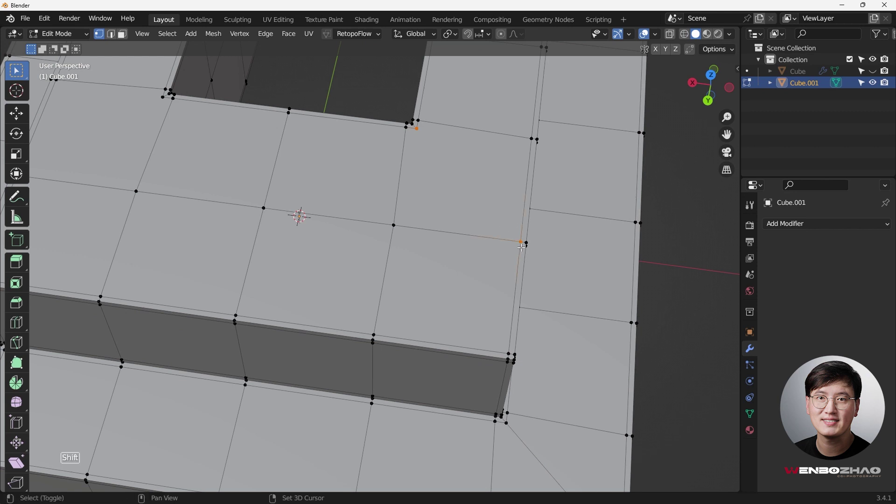
drag(510, 227, 528, 245)
scroll(509, 244, down, 5)
scroll(427, 221, up, 5)
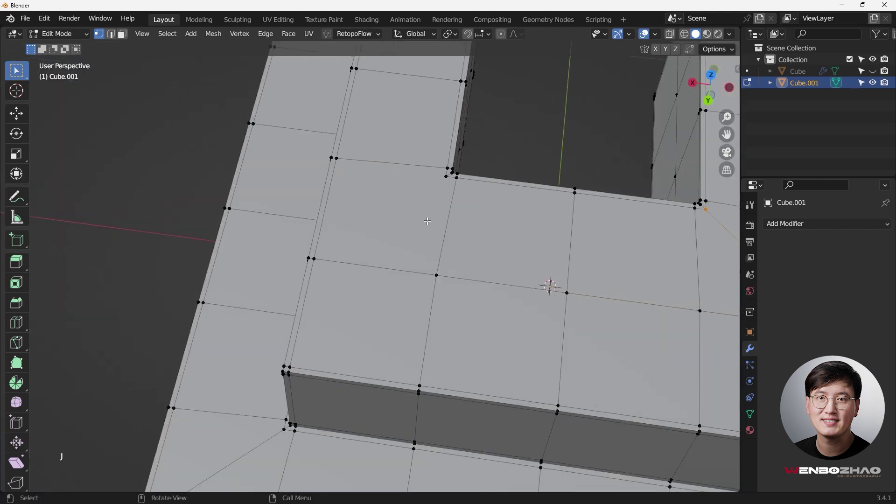
click(442, 175)
shift+click(314, 259)
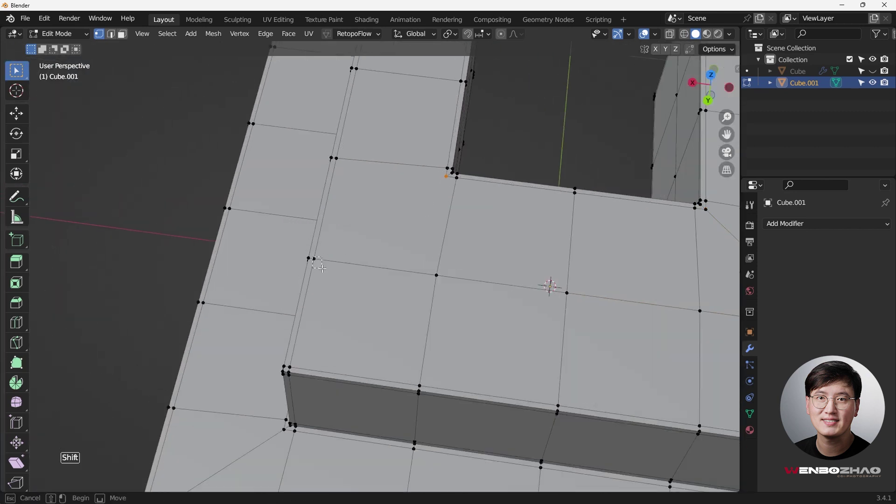
key(j)
scroll(424, 219, down, 6)
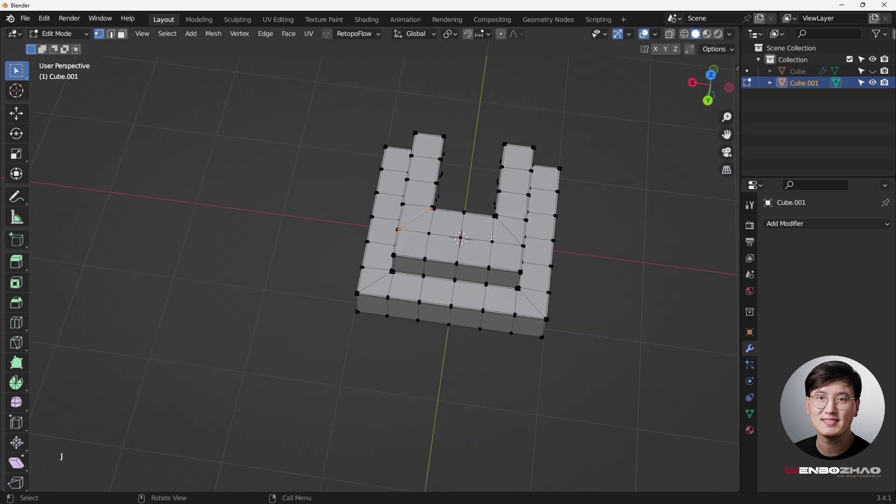
middle_drag(424, 219, 455, 197)
Deselect all and rerun Faces by Sides (Greater Than 4), checking that nothing gets selected.
click(490, 190)
click(174, 35)
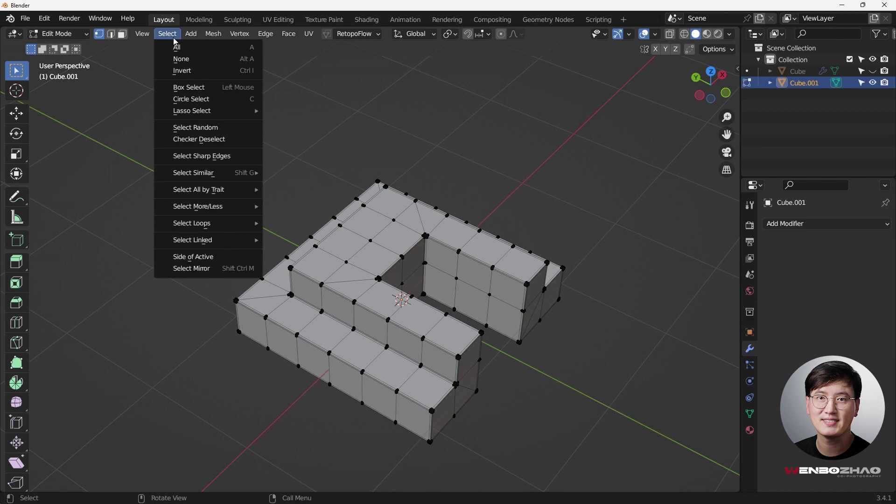
mouse_move(221, 191)
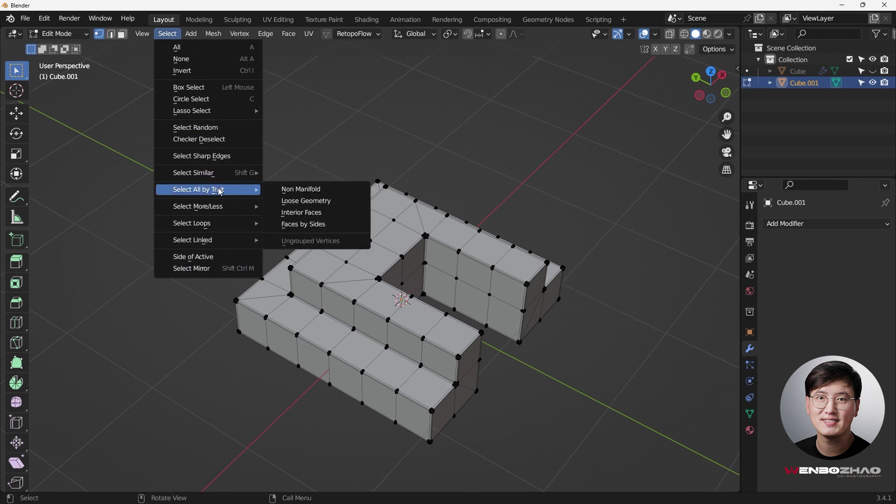
click(316, 227)
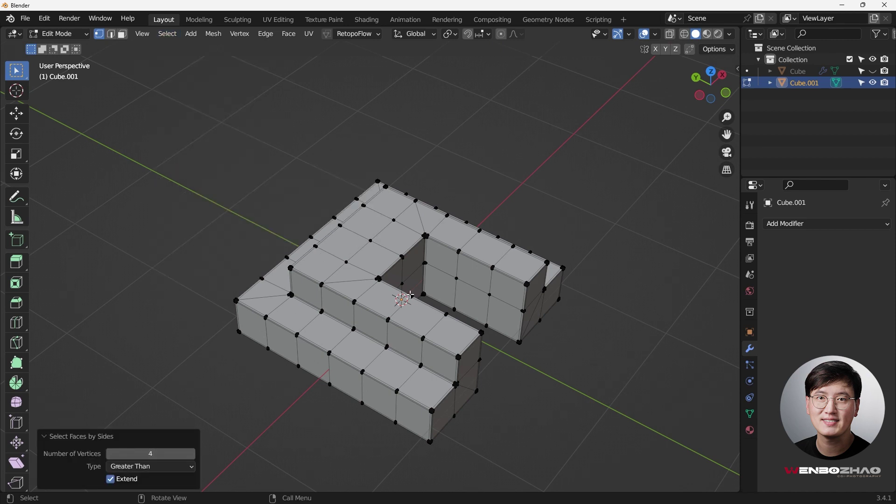
middle_drag(440, 296, 401, 296)
scroll(401, 296, down, 3)
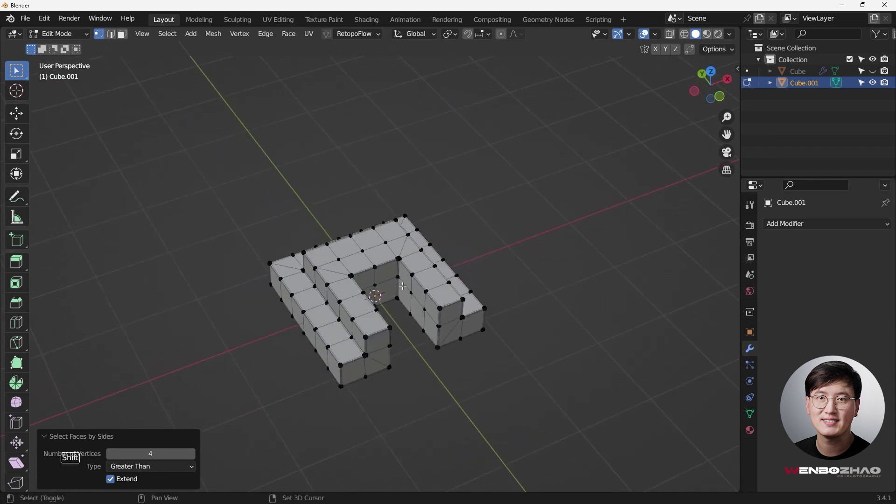
middle_drag(272, 264, 492, 273)
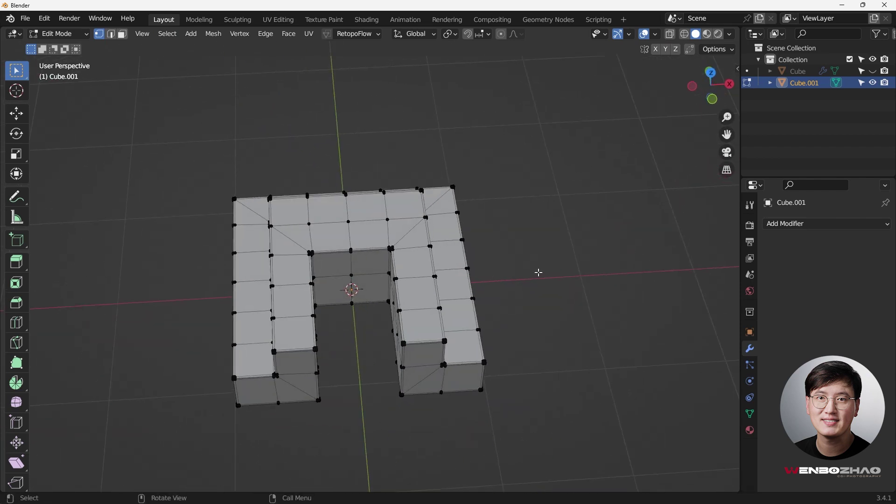
In Object Mode, add a Subdivision Surface modifier with Levels Viewport 2.
key(Tab)
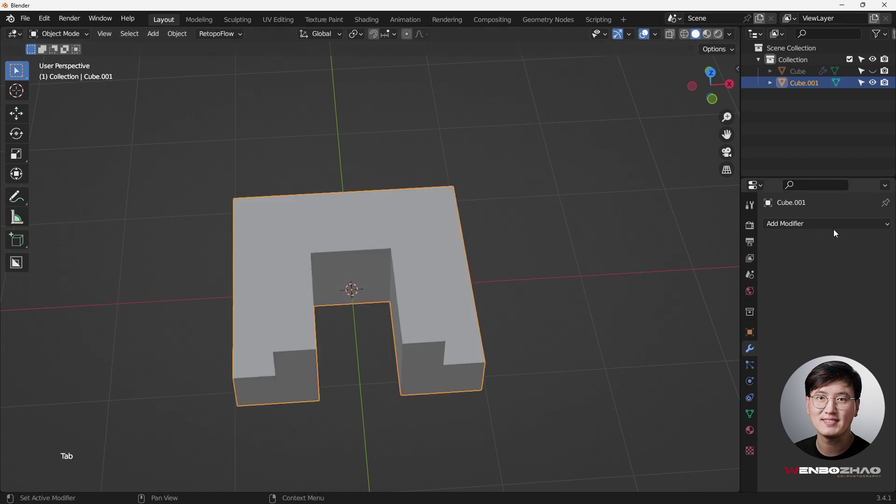
click(833, 224)
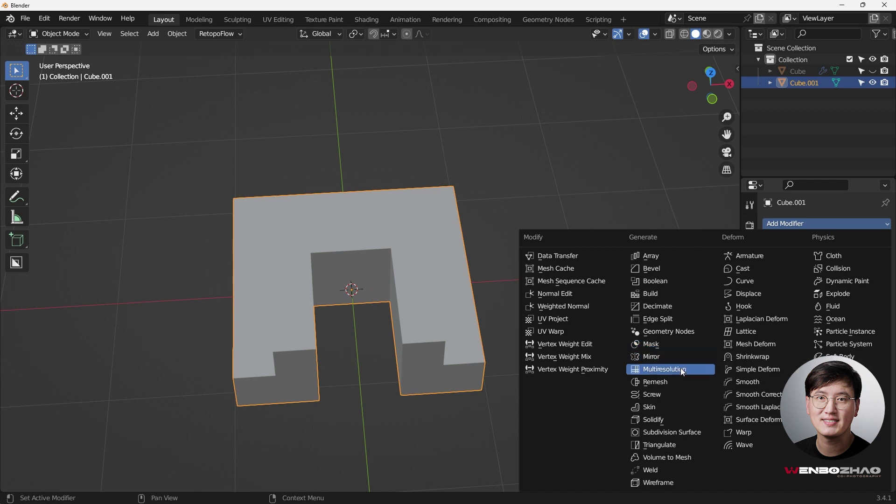
click(681, 431)
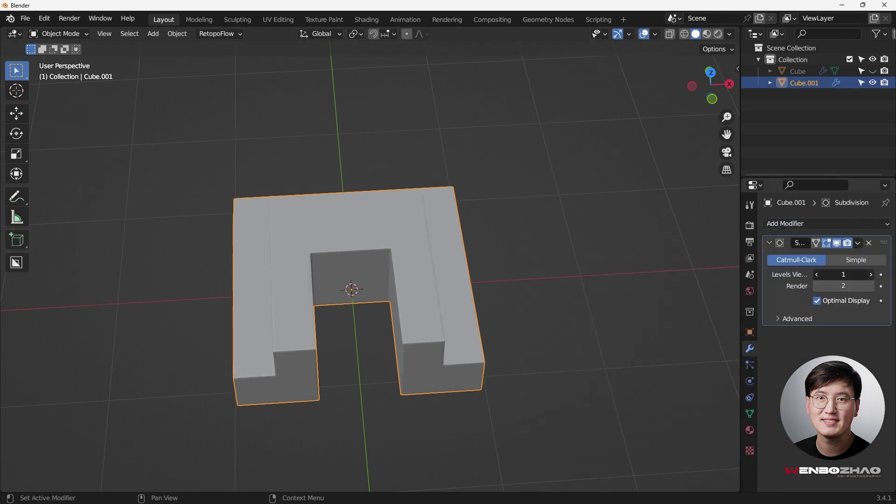
click(869, 274)
middle_drag(469, 281, 466, 314)
scroll(464, 282, up, 4)
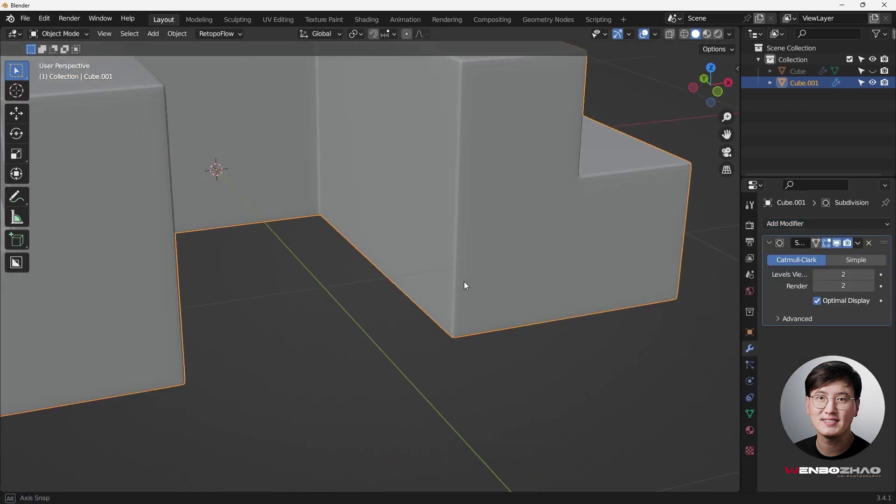
scroll(464, 288, down, 6)
scroll(324, 266, up, 4)
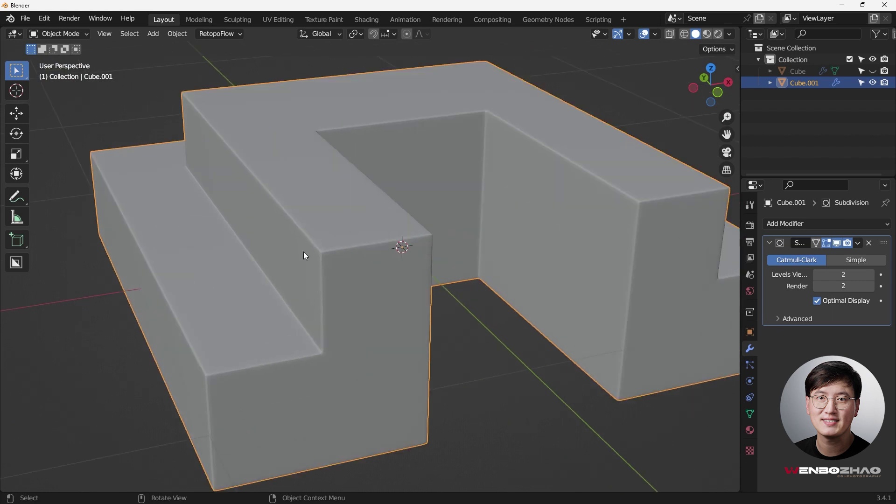
scroll(315, 226, up, 5)
Shade the slab smooth, compare it with the subdivision preview toggled, then view from top.
right_click(344, 215)
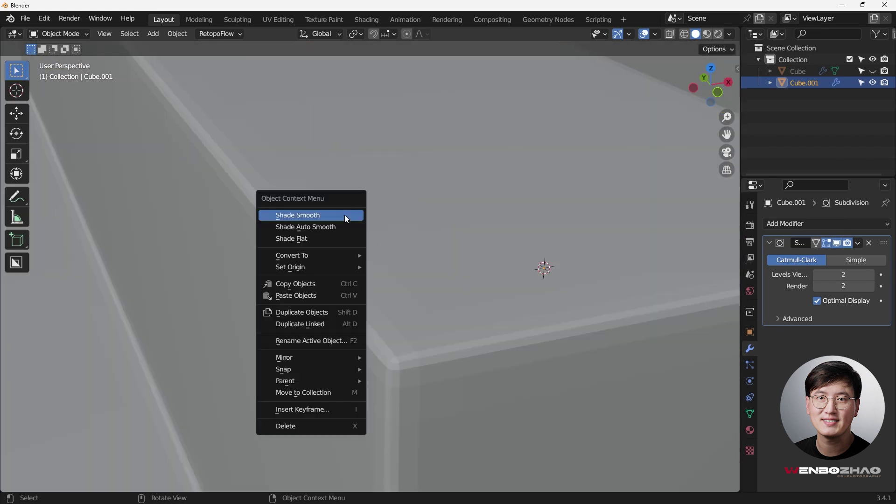
click(344, 215)
scroll(344, 217, down, 6)
middle_drag(373, 258, 348, 283)
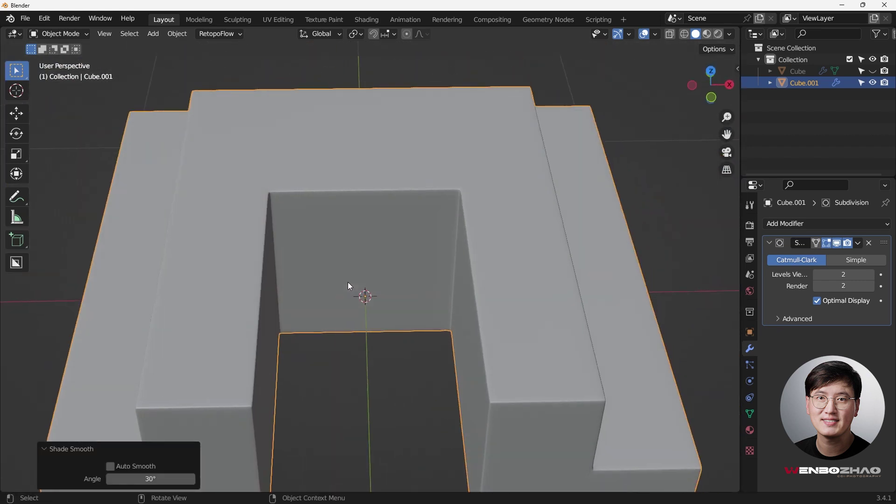
scroll(348, 284, down, 2)
click(836, 242)
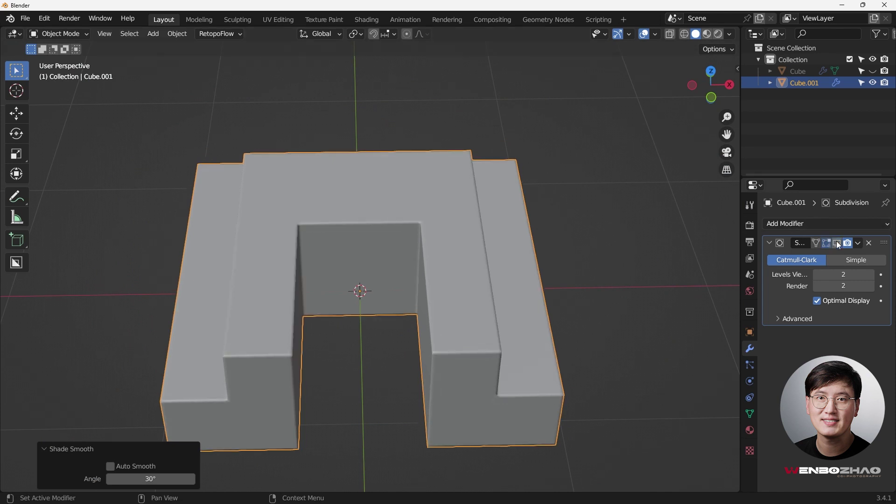
click(837, 242)
scroll(503, 315, down, 6)
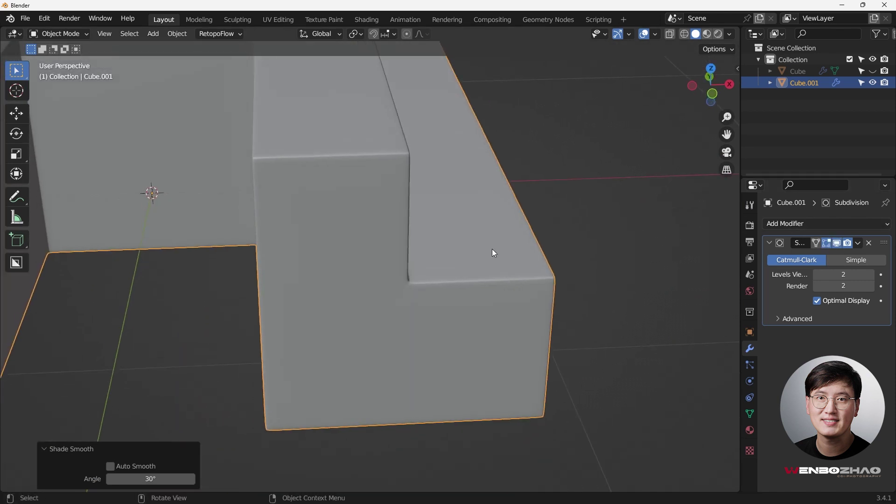
scroll(492, 248, up, 2)
click(840, 240)
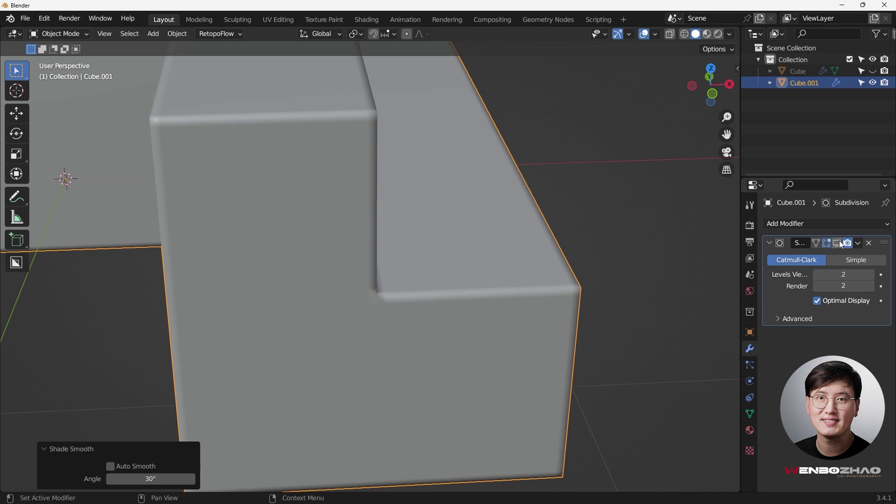
click(840, 240)
scroll(488, 284, down, 4)
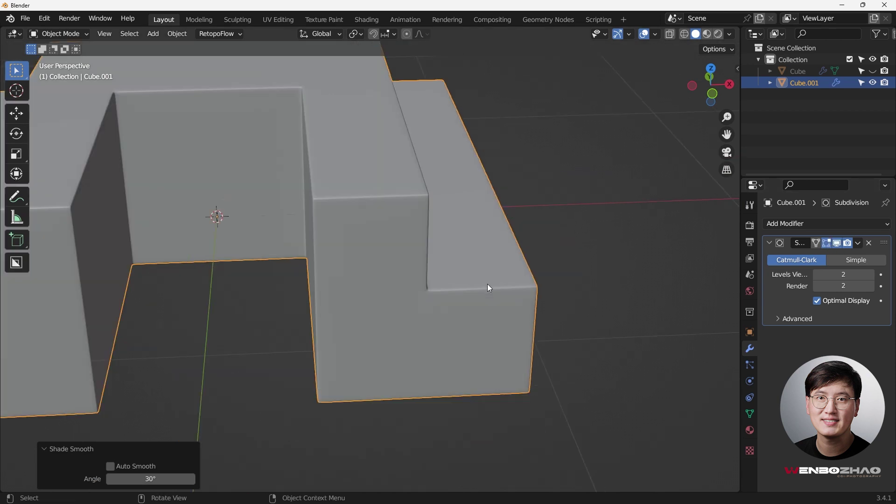
scroll(449, 284, down, 3)
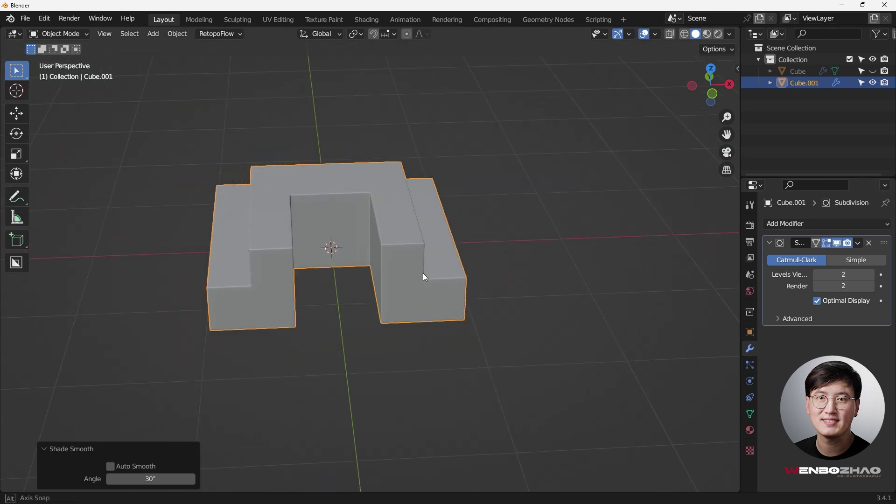
key(KP_7)
Box-select Cube.001's top row of vertices in Edit Mode, then return to Object Mode.
shift+middle_drag(389, 309, 435, 293)
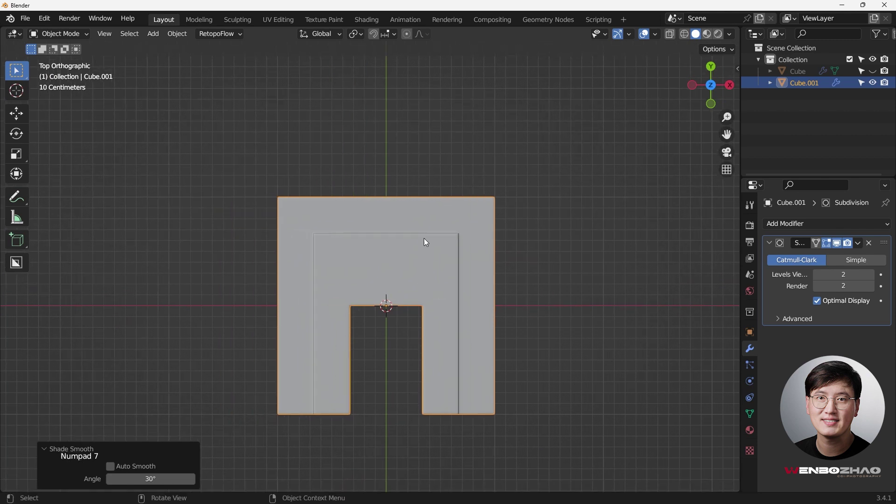
key(Tab)
scroll(379, 239, up, 3)
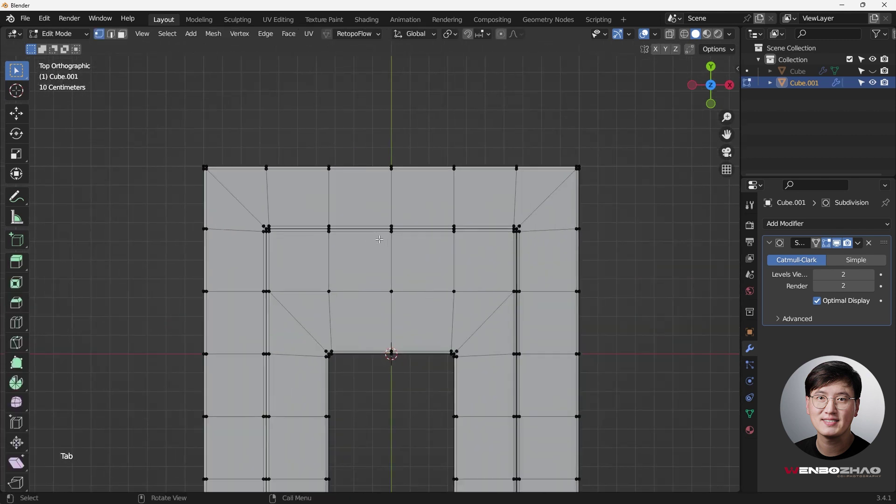
scroll(379, 239, down, 2)
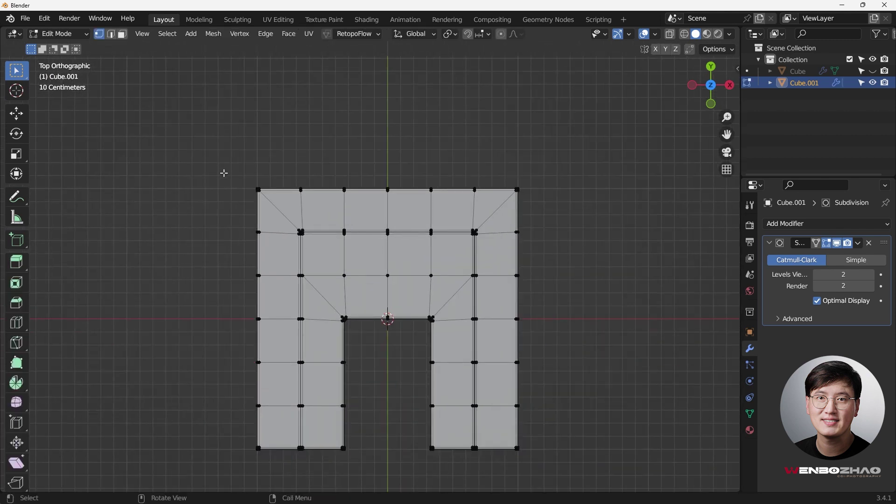
drag(223, 171, 558, 212)
scroll(558, 212, down, 3)
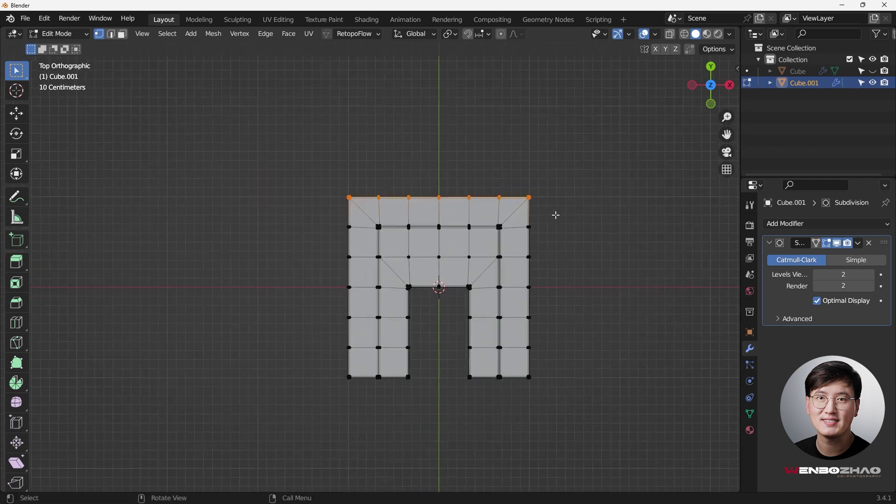
key(Tab)
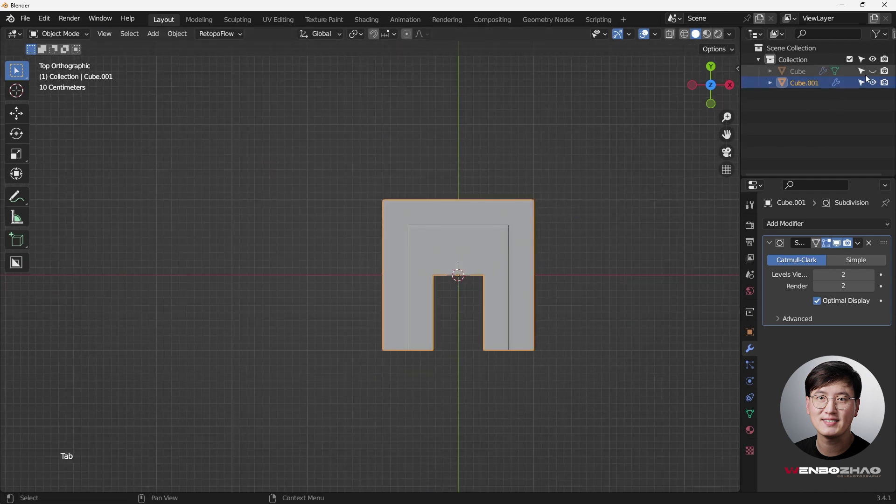
Unhide Cube and move it -2.3568 m along X beside Cube.001.
click(873, 71)
click(469, 306)
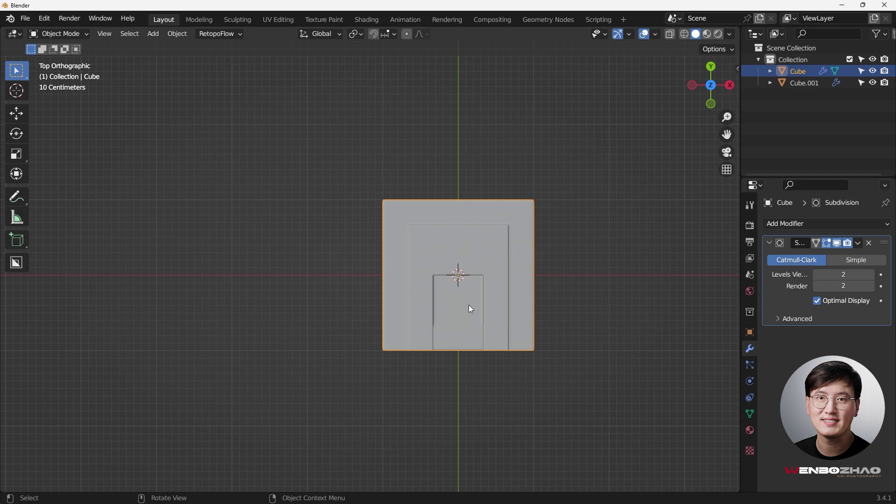
key(g)
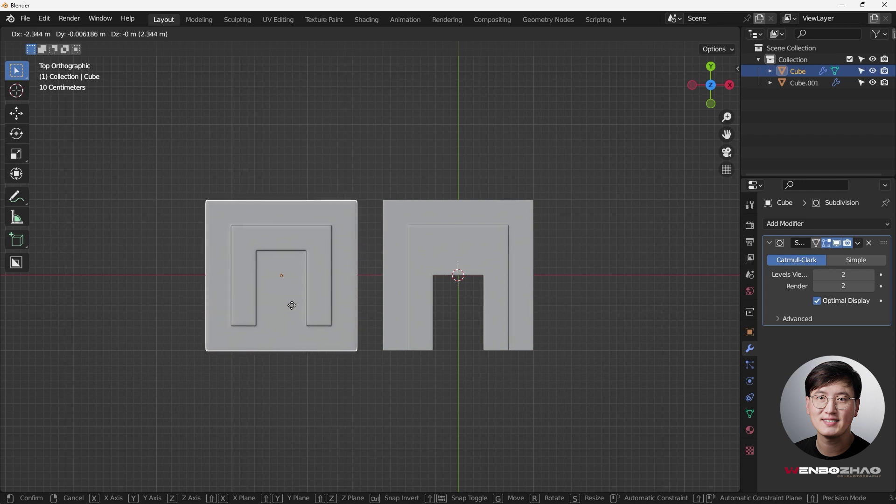
key(x)
click(302, 305)
middle_drag(302, 305, 334, 265)
middle_drag(432, 248, 322, 258)
key(Tab)
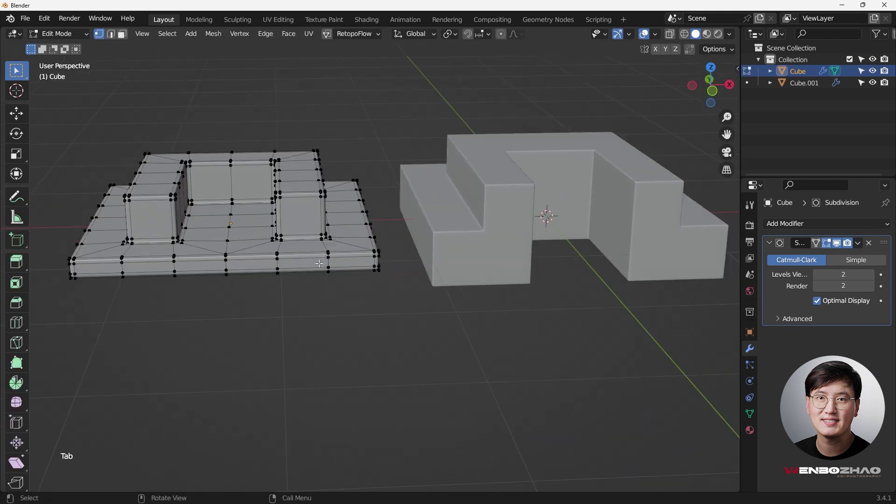
In front view with X-ray, lower Cube's bottom vertices to thicken its base.
key(KP_1)
key(alt+z)
drag(89, 209, 388, 244)
key(g)
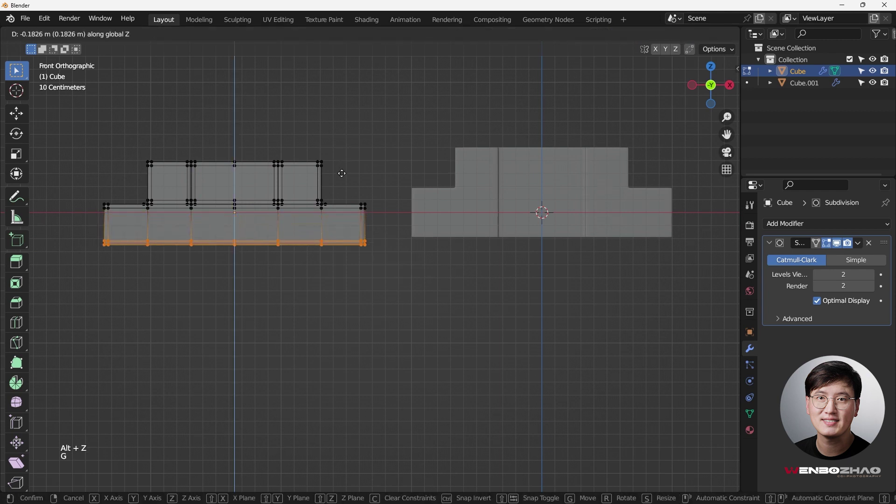
click(342, 178)
Raise the Cube object 0.12529 m on Z so it sits level with Cube.001.
key(Tab)
click(355, 138)
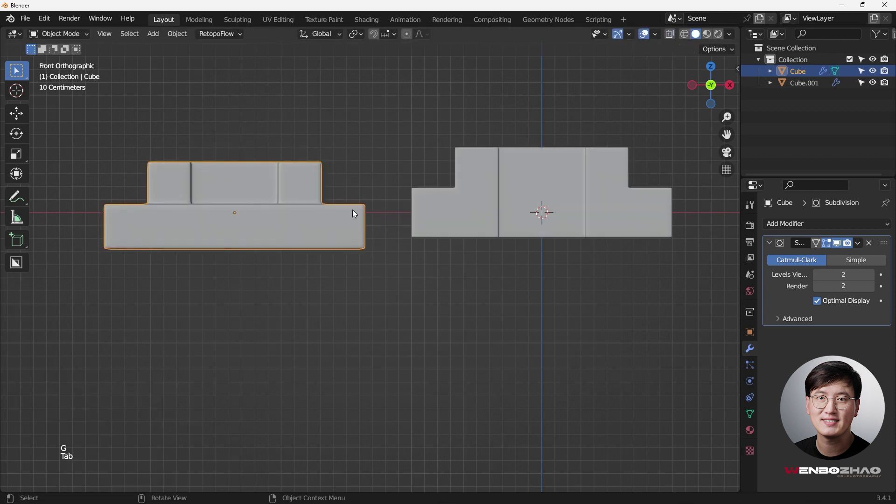
key(g)
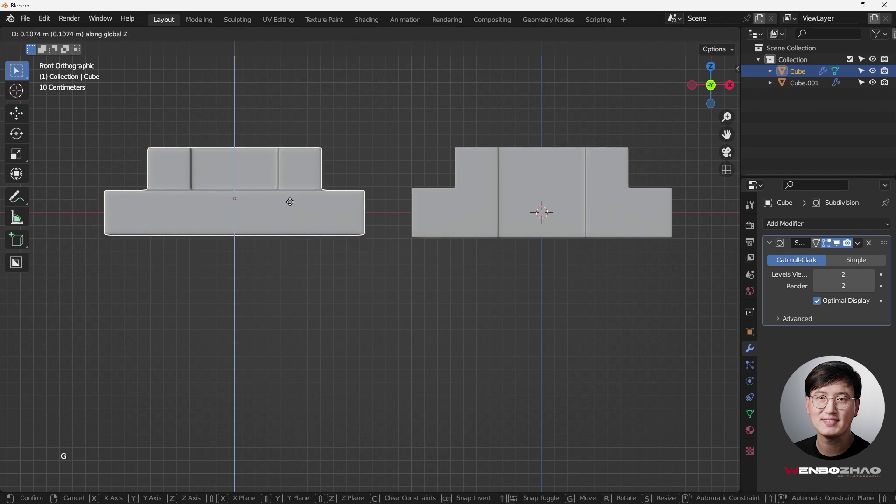
click(287, 196)
middle_drag(287, 196, 452, 265)
scroll(433, 265, up, 2)
scroll(433, 264, down, 4)
scroll(452, 265, up, 4)
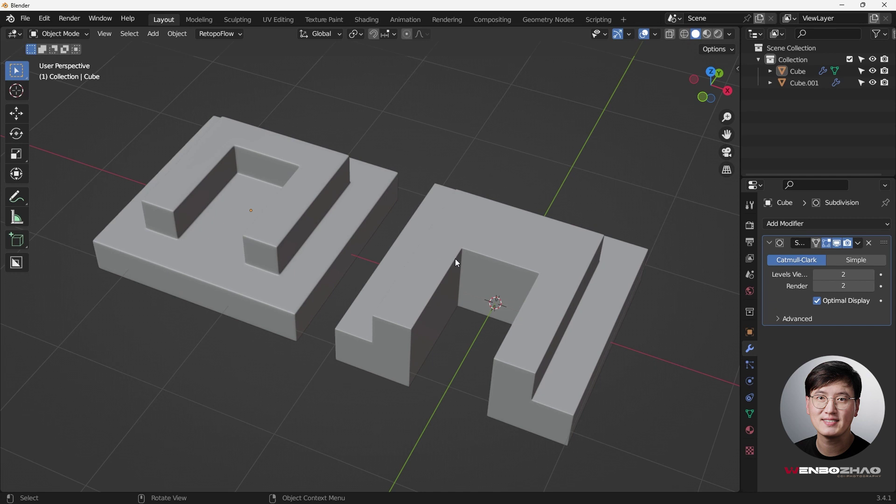